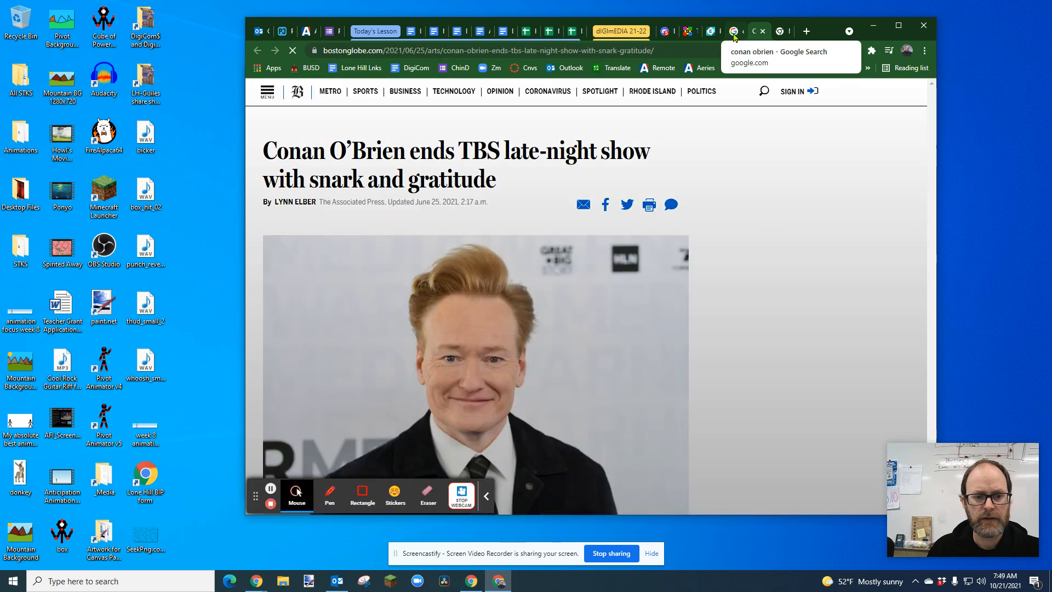
Close the Boston Globe article and copy the enlarged Conan O'Brien photo from the Google image results.
right_click(392, 341)
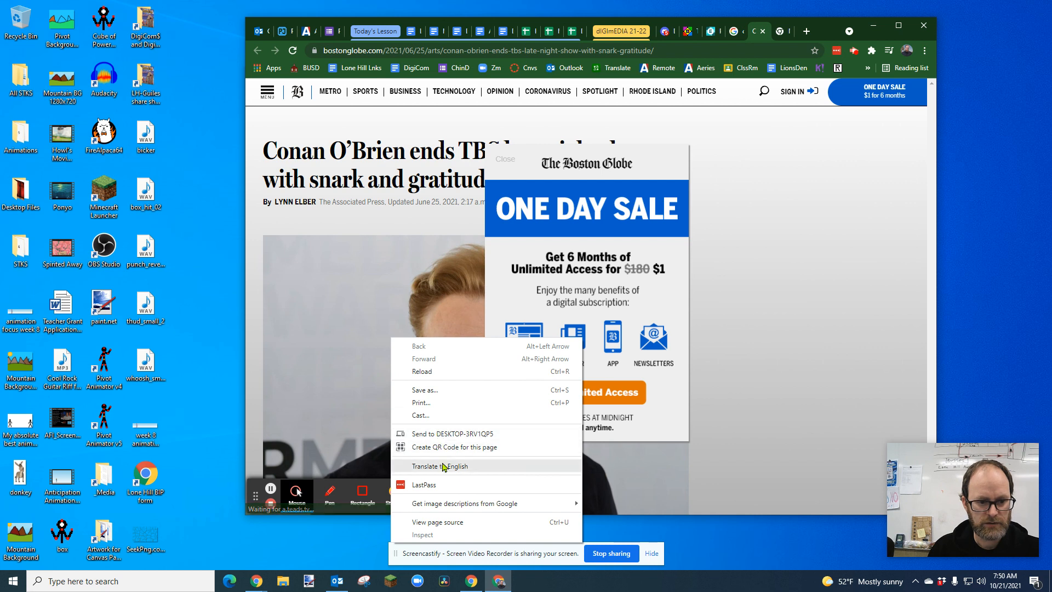
left_click(763, 32)
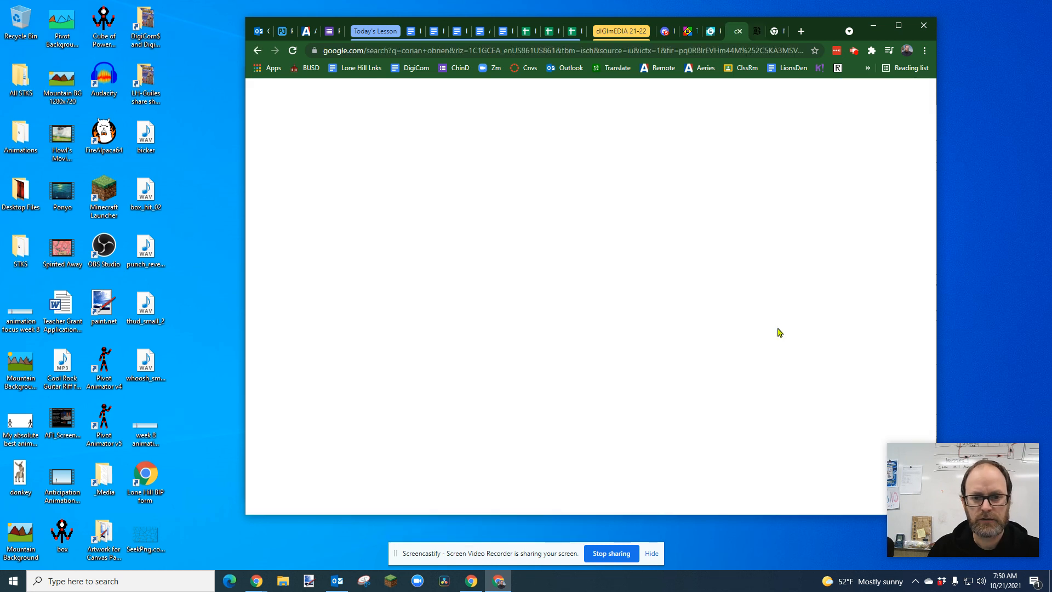
right_click(785, 207)
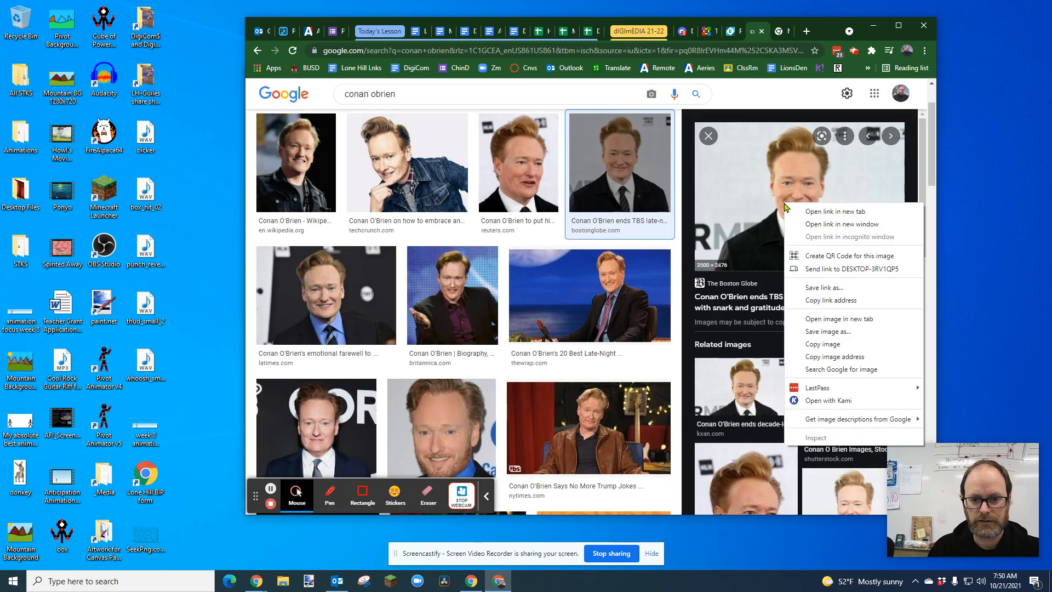
left_click(838, 346)
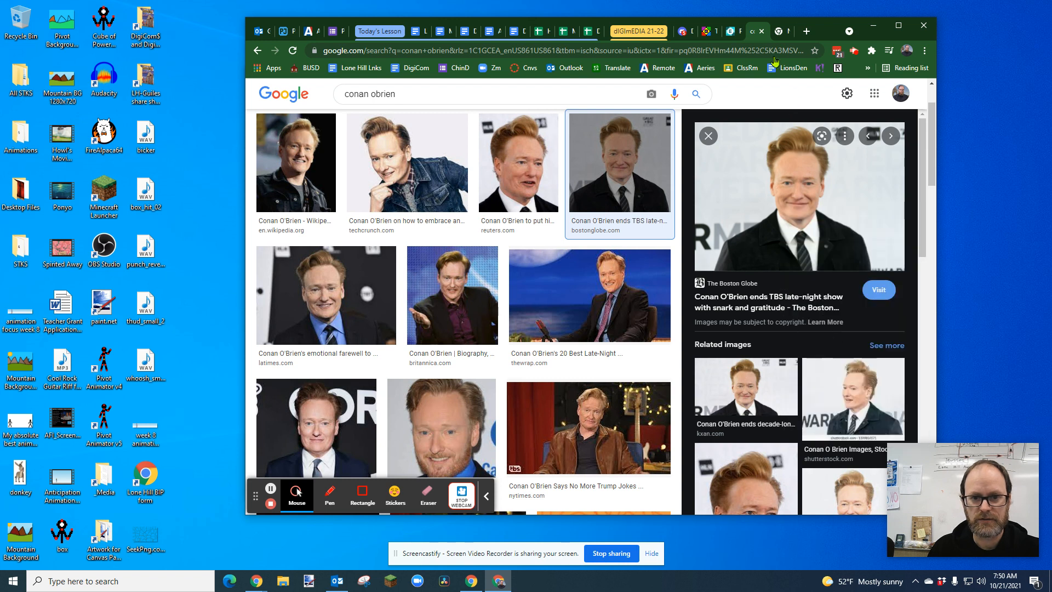
Switch to Pixlr, launch the Pixlr E advanced editor and paste the copied photo as a new image.
left_click(731, 31)
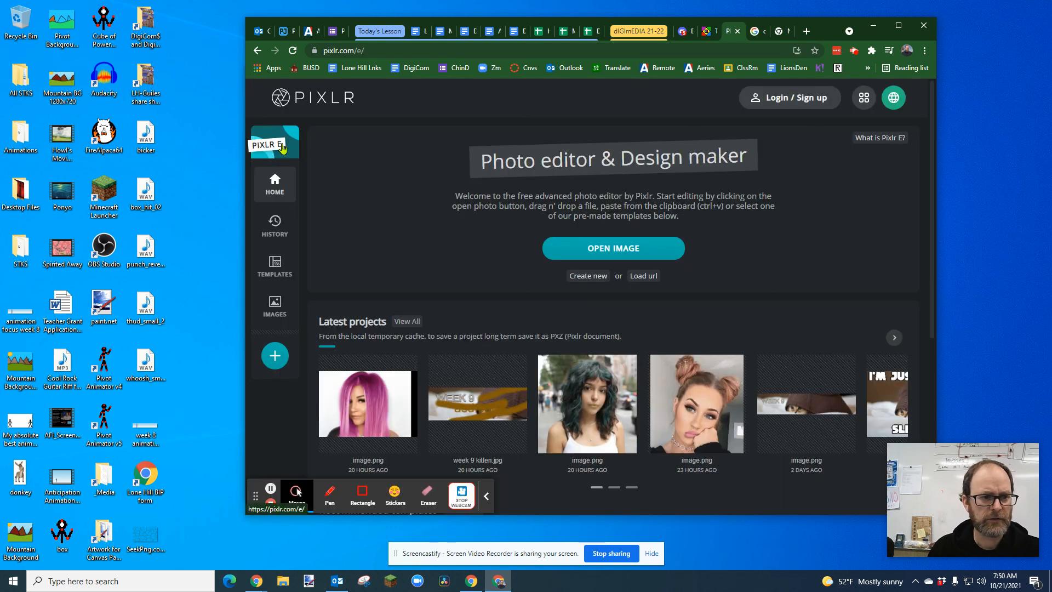
left_click(312, 103)
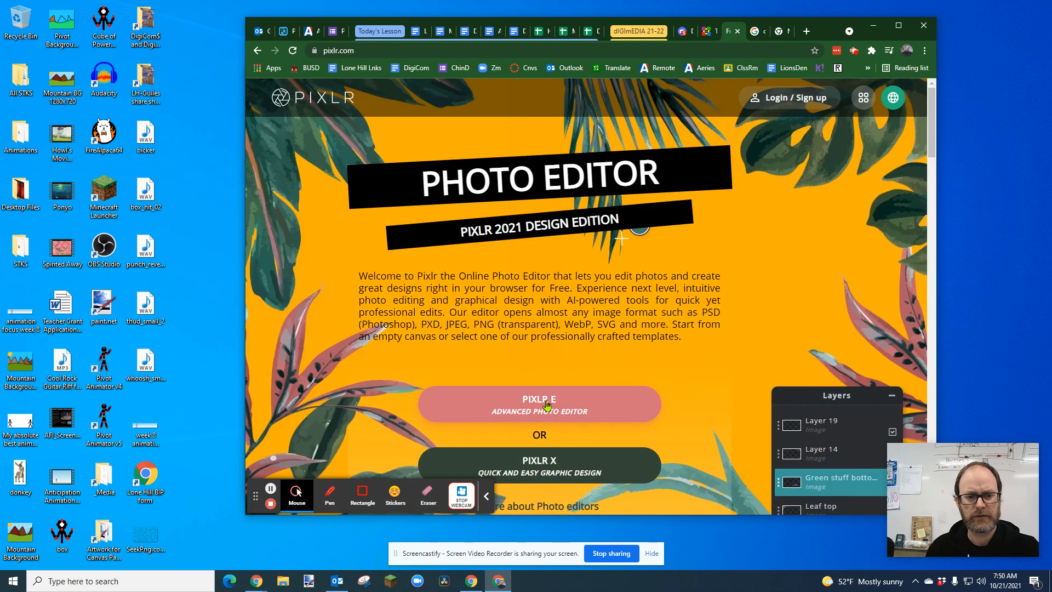
left_click(536, 404)
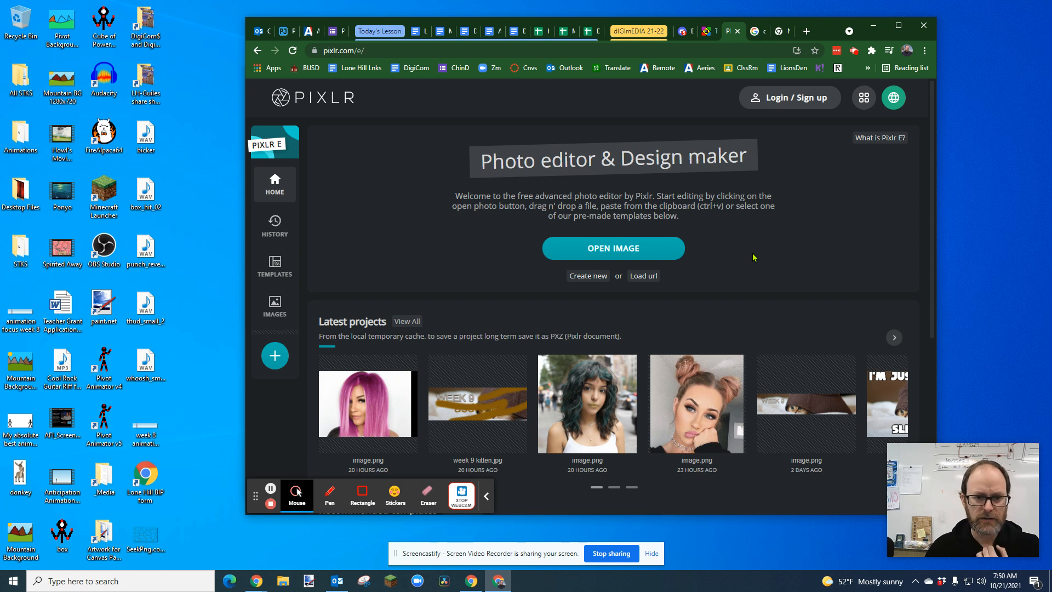
key("ctrl+v")
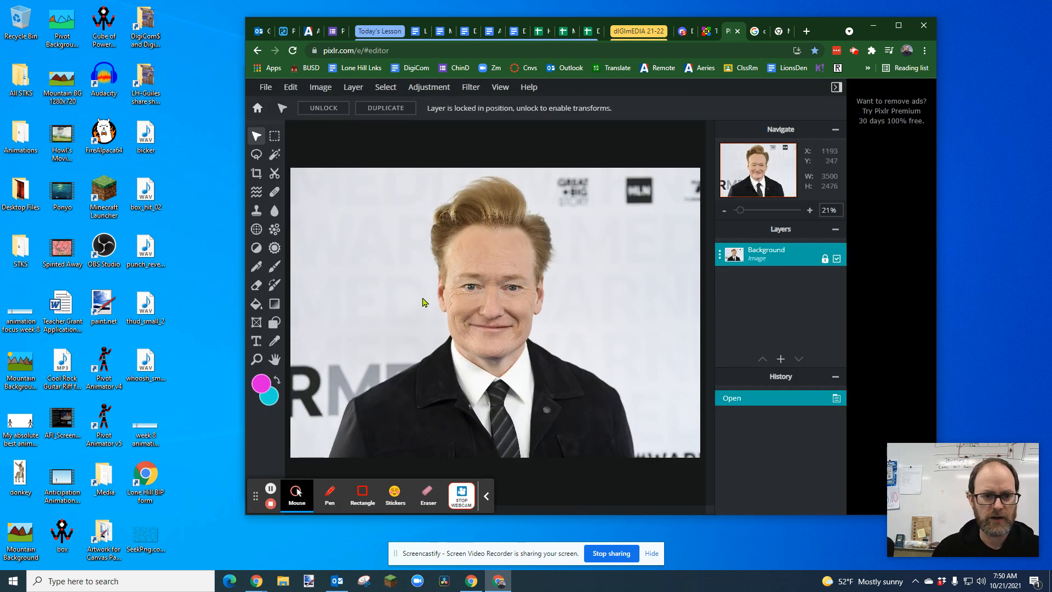
left_click_drag(830, 28, 862, 28)
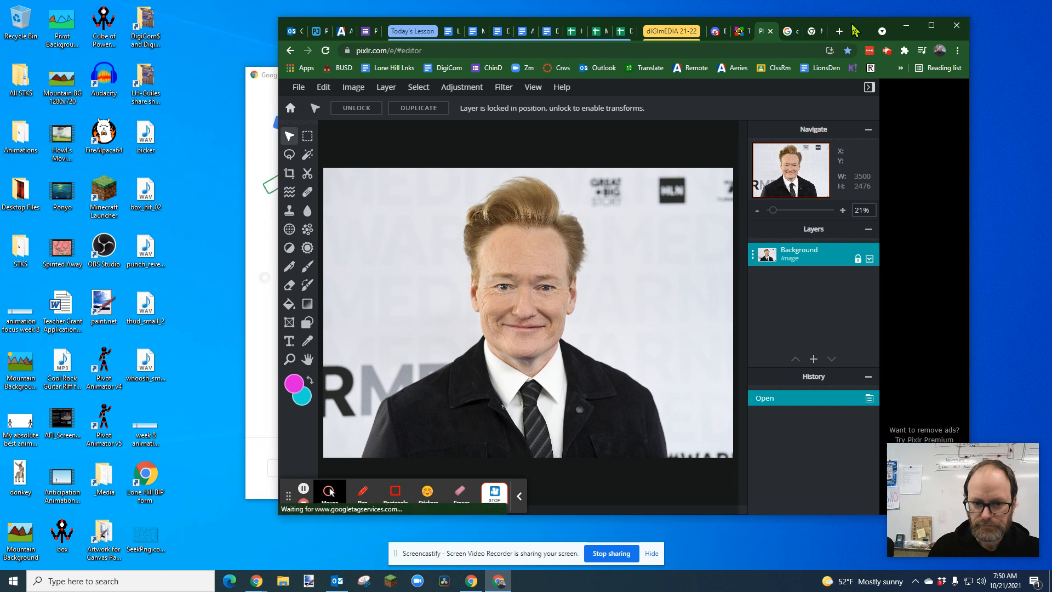
Add an empty layer above the Background photo and name it "Zombie Face Color".
mouse_move(814, 359)
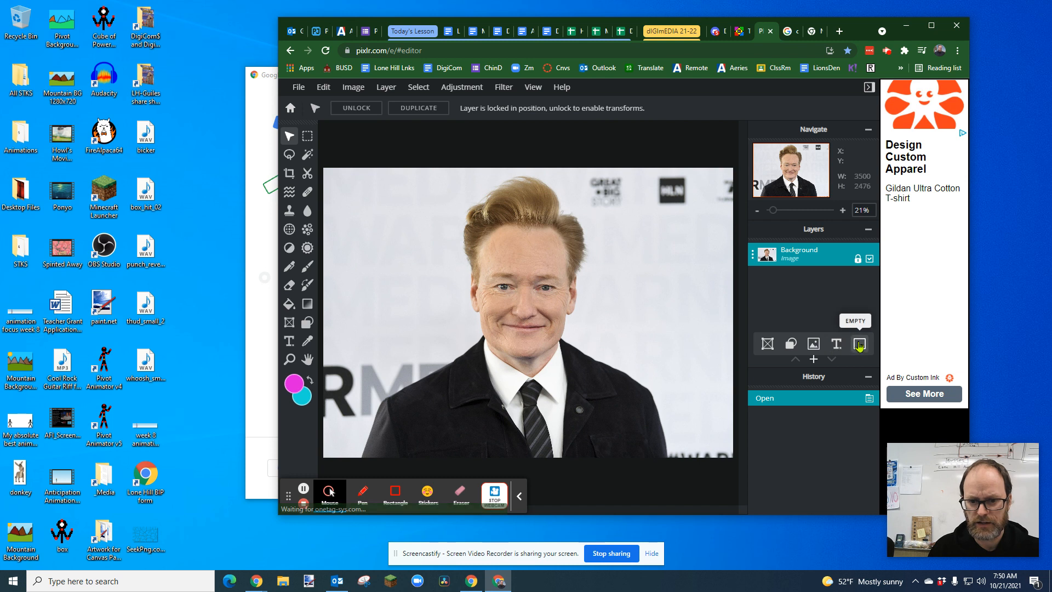
left_click(859, 343)
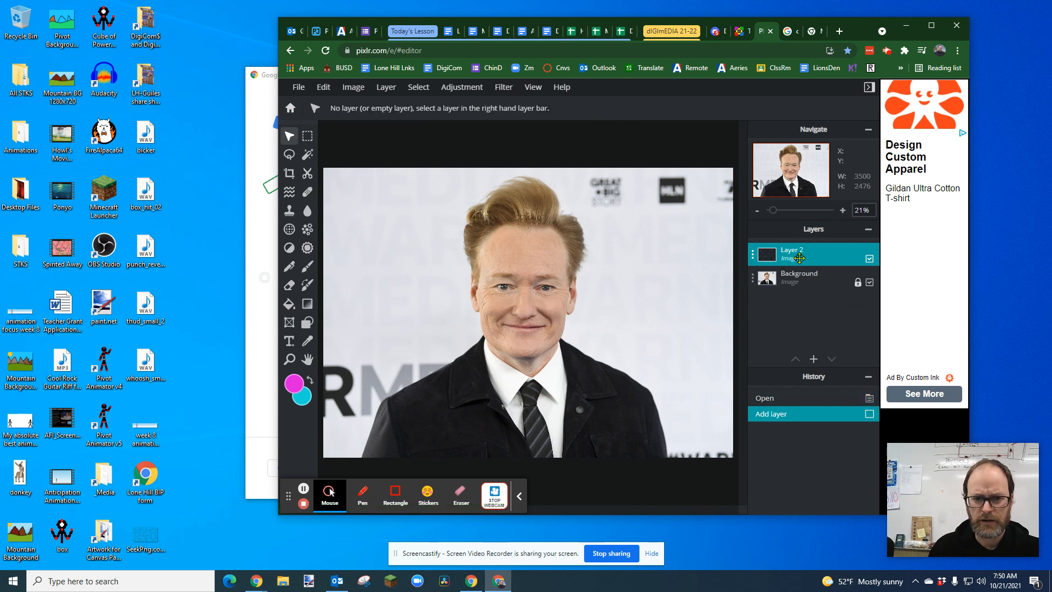
left_click(753, 255)
left_click_drag(671, 265, 618, 266)
type("Zombie Face Color")
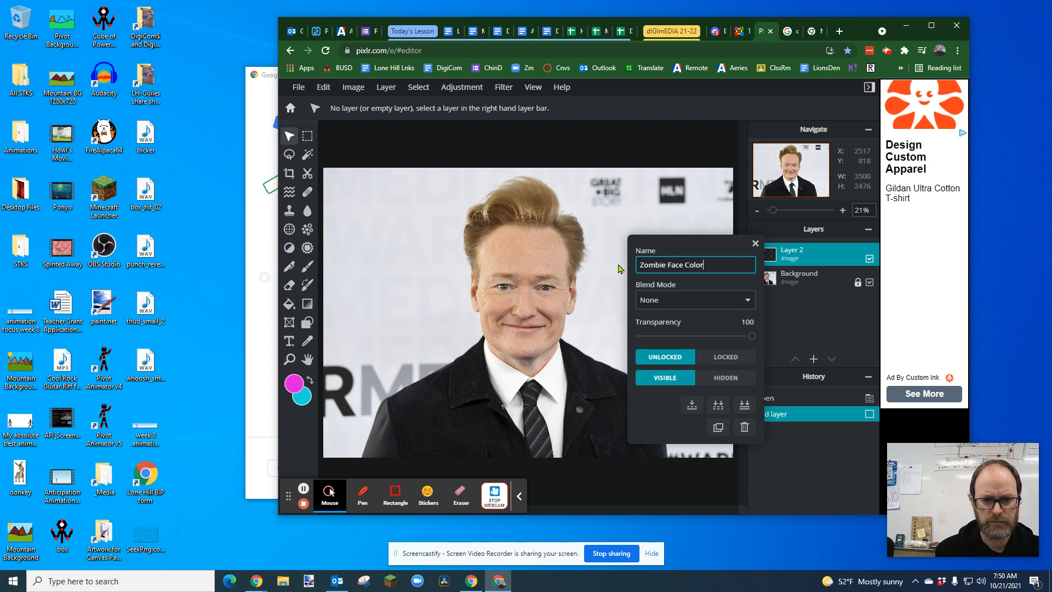
key("Return")
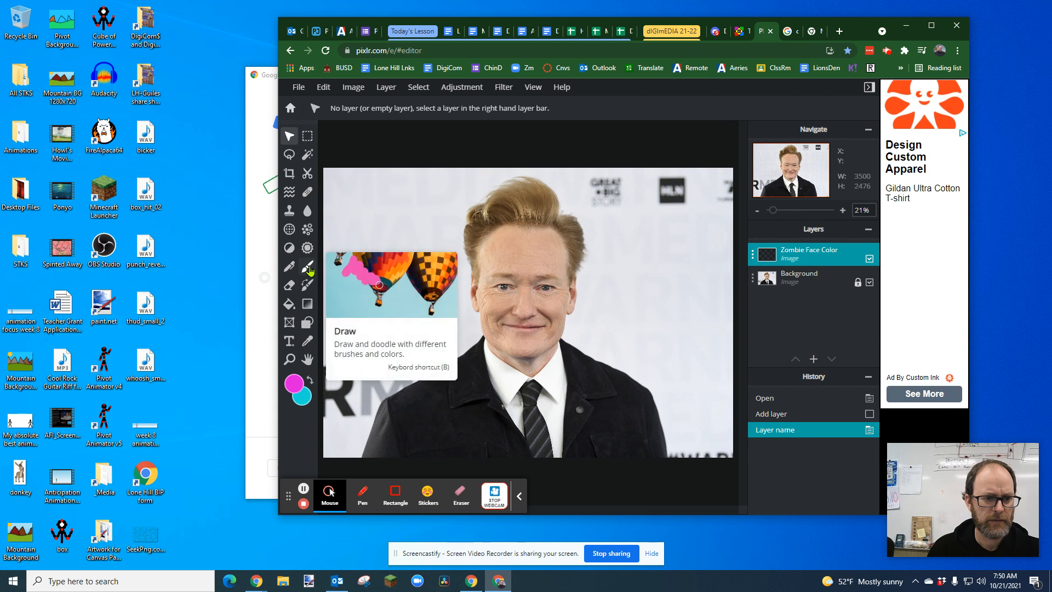
Activate the Draw tool and set its foreground color to the dark green #149443.
left_click(309, 268)
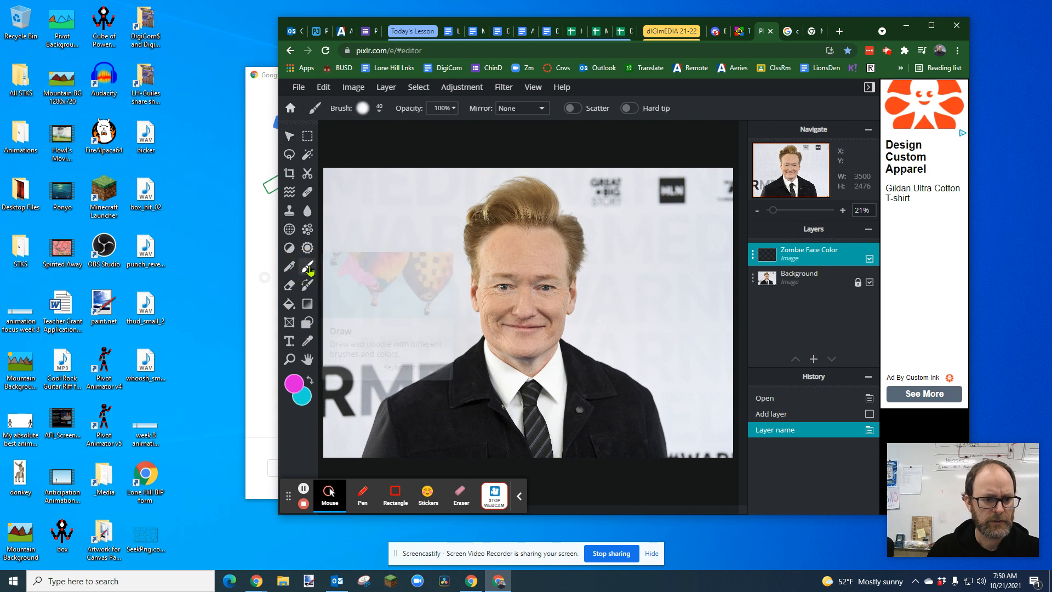
left_click(294, 383)
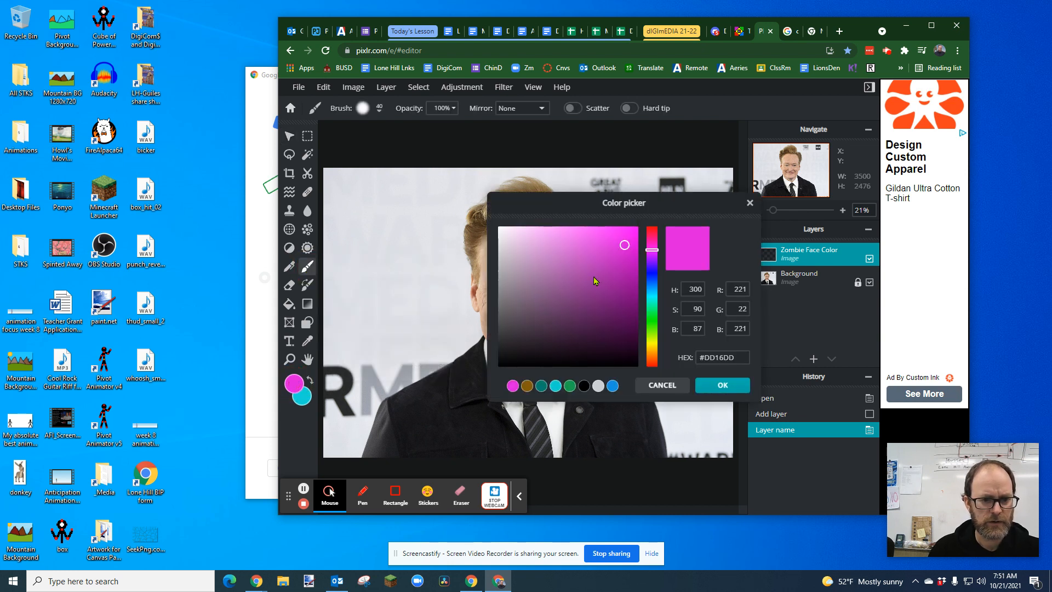
left_click(569, 386)
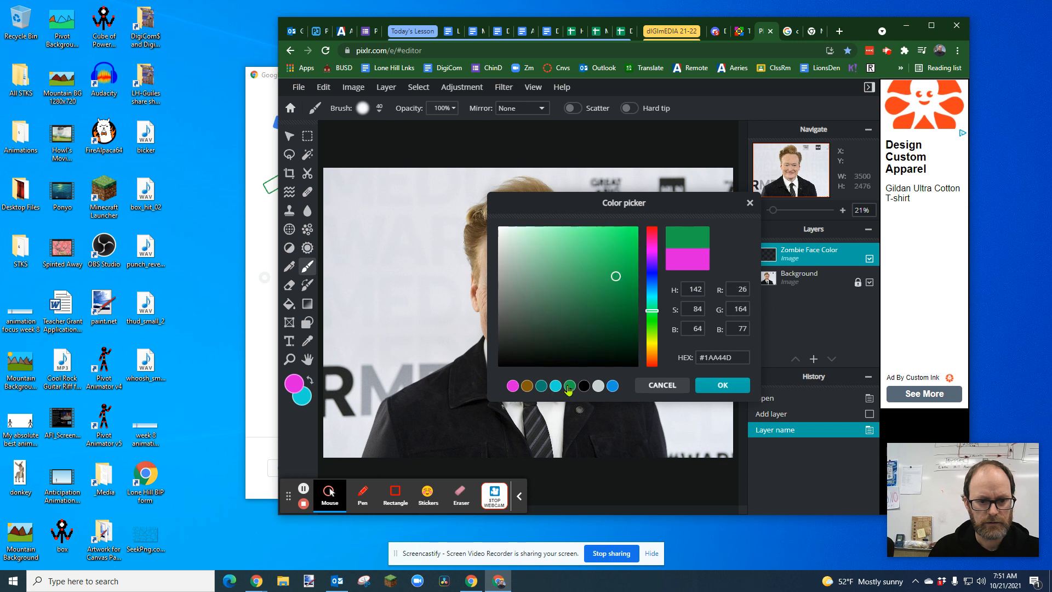
left_click(618, 294)
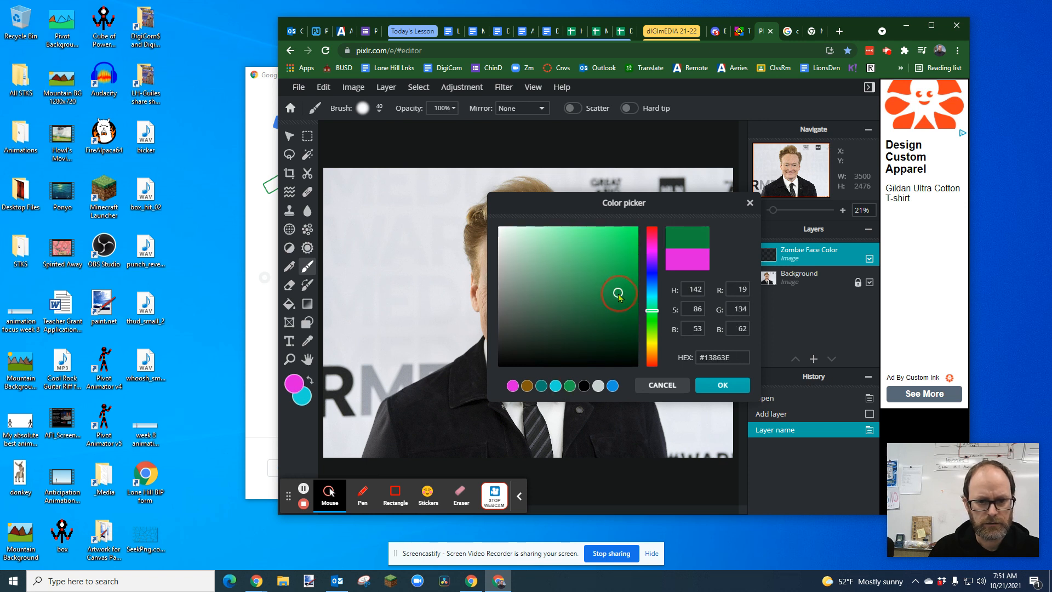
mouse_move(618, 294)
left_mouse_down()
mouse_move(622, 257)
mouse_move(621, 290)
left_mouse_up()
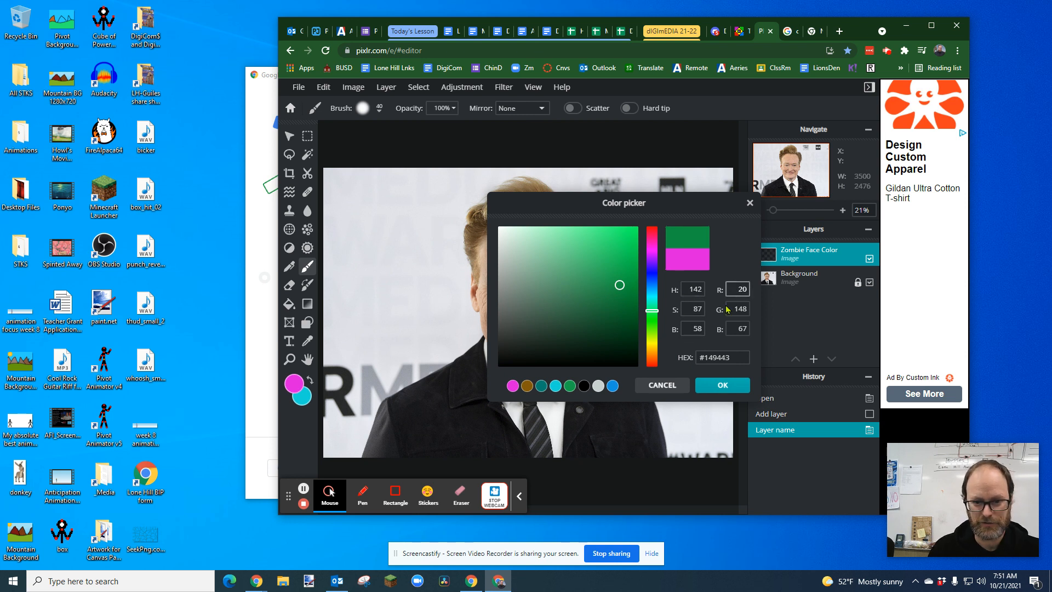
left_click(719, 387)
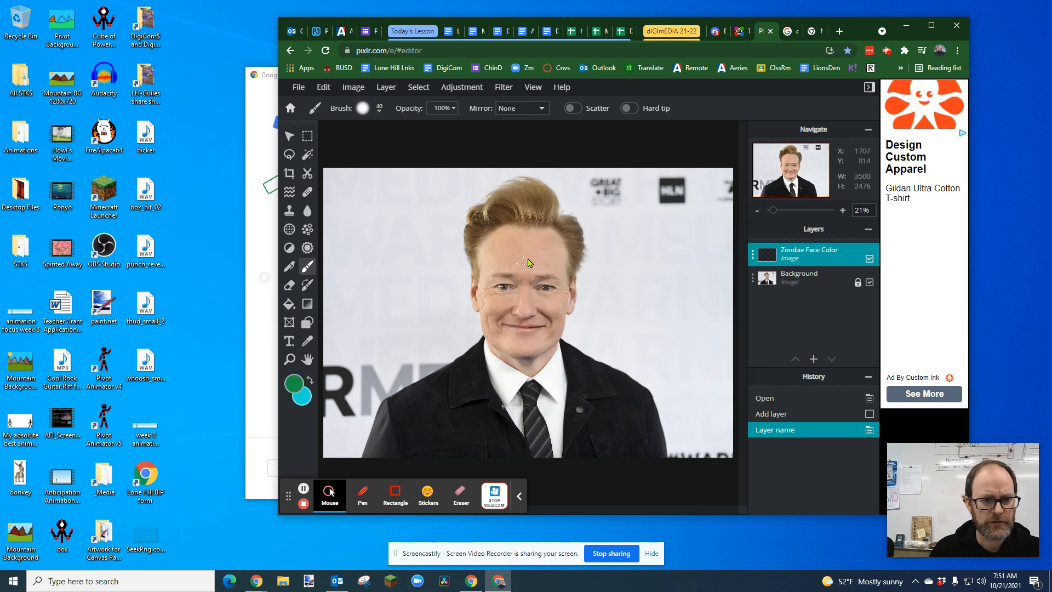
Set the brush size to 200 px and paint green over the forehead, the sides of the face and the jawline.
left_click_drag(513, 256, 529, 251)
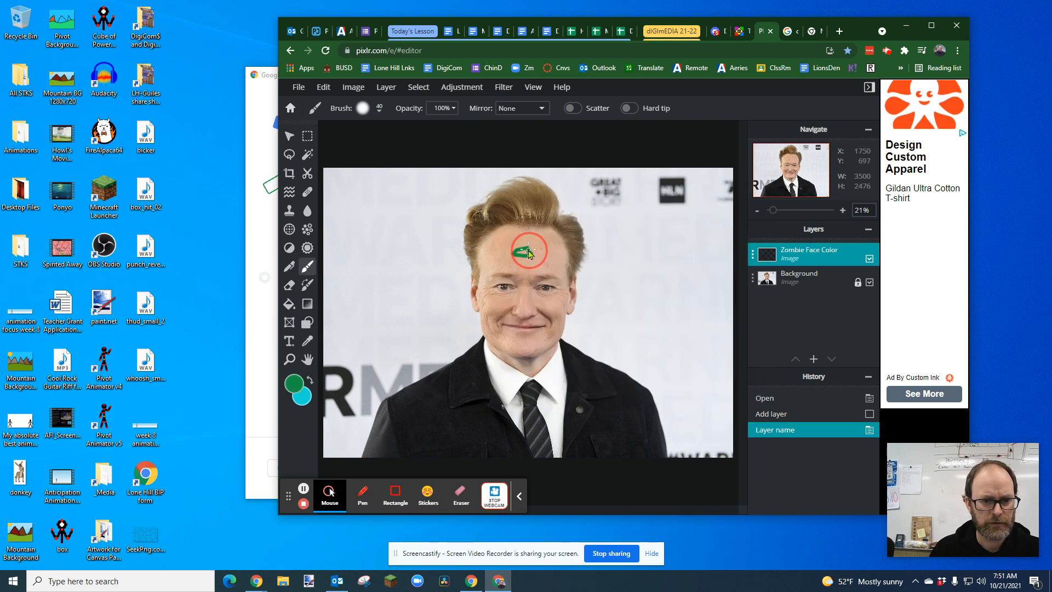
left_click(380, 112)
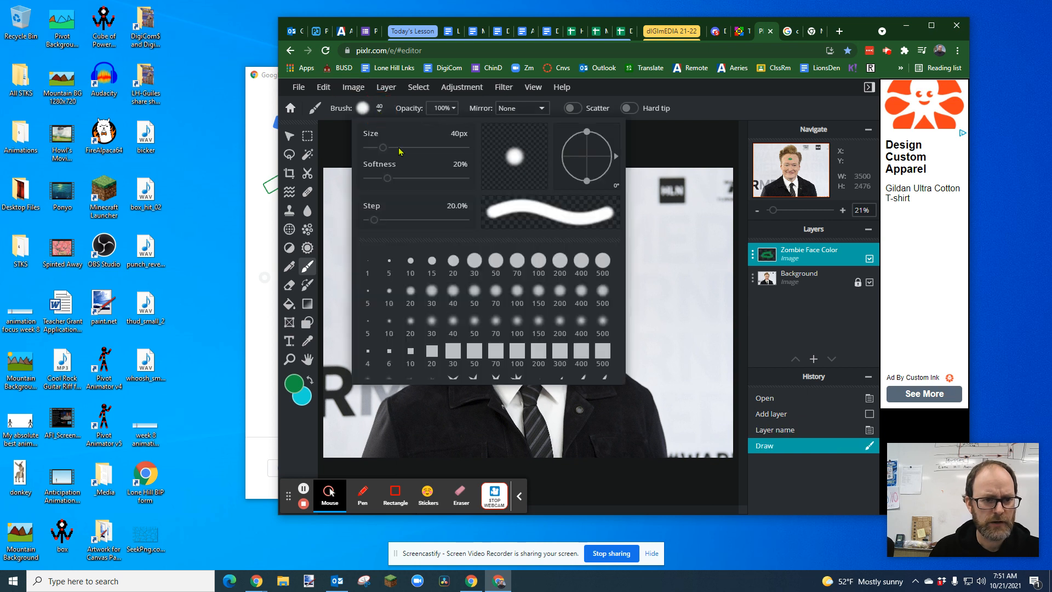
left_click_drag(383, 148, 411, 149)
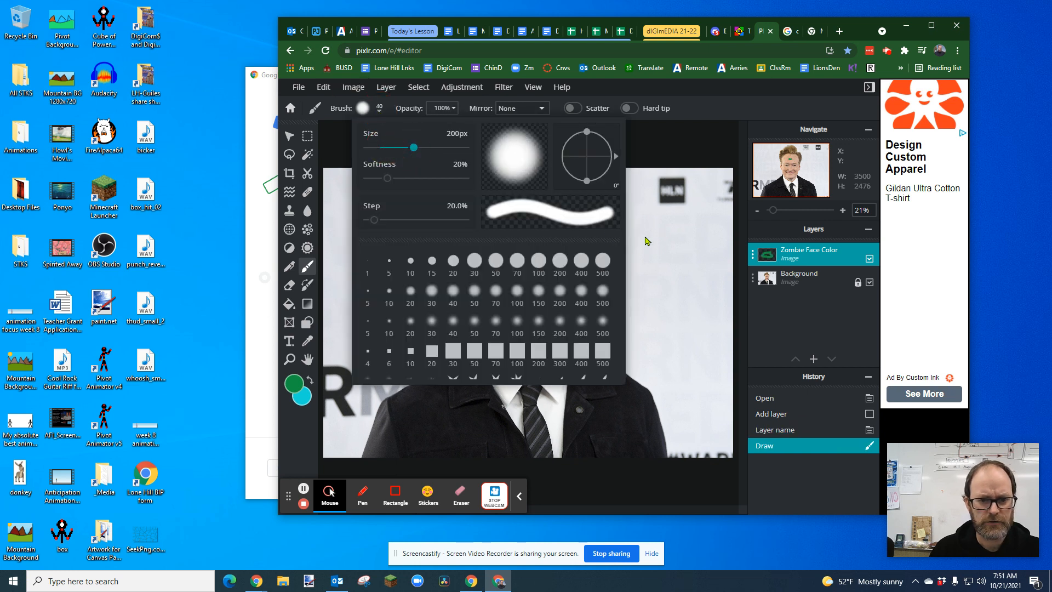
mouse_move(528, 257)
left_mouse_down()
mouse_move(536, 255)
mouse_move(484, 244)
mouse_move(526, 233)
mouse_move(565, 251)
mouse_move(556, 337)
mouse_move(530, 372)
mouse_move(494, 354)
mouse_move(468, 282)
mouse_move(484, 299)
mouse_move(476, 262)
mouse_move(490, 243)
mouse_move(496, 271)
mouse_move(526, 277)
mouse_move(549, 268)
mouse_move(543, 241)
mouse_move(529, 241)
mouse_move(515, 283)
mouse_move(489, 278)
mouse_move(532, 283)
mouse_move(525, 278)
mouse_move(554, 272)
mouse_move(555, 295)
left_mouse_up()
Paint green over one side of the nose, the cheek beneath the eye and the adjoining mouth corner.
scroll(553, 296, "up", 5)
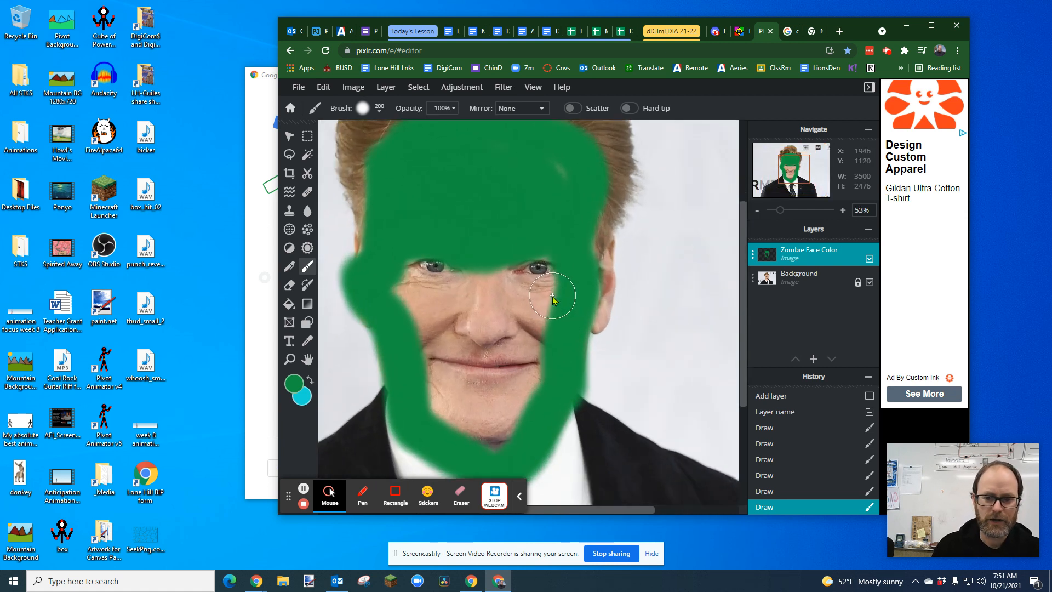
scroll(564, 286, "down", 2)
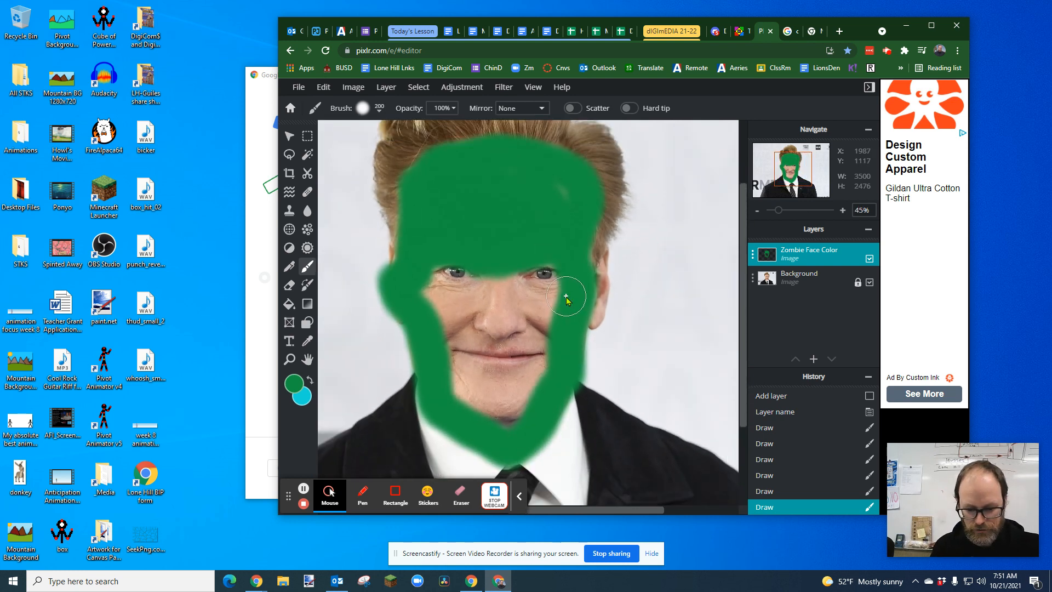
right_click(565, 297)
scroll(566, 297, "up", 4)
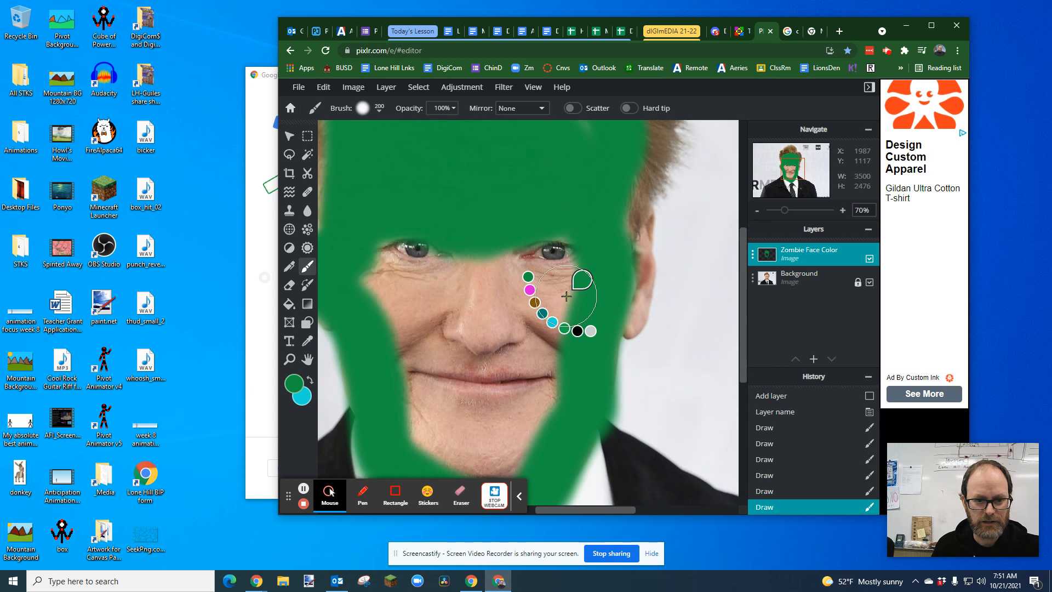
mouse_move(487, 286)
left_mouse_down()
mouse_move(486, 278)
mouse_move(498, 336)
mouse_move(500, 310)
mouse_move(509, 312)
mouse_move(498, 275)
mouse_move(515, 288)
mouse_move(586, 285)
left_mouse_up()
left_click_drag(542, 363, 545, 355)
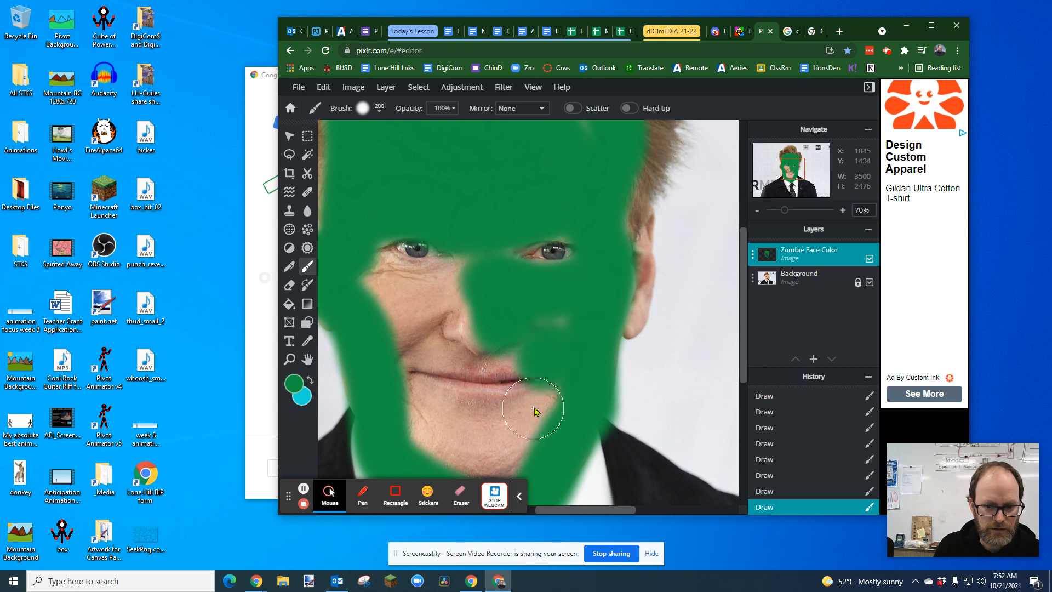
Resize the whole image to a width of 1200 pixels with its proportions constrained.
scroll(563, 404, "down", 6)
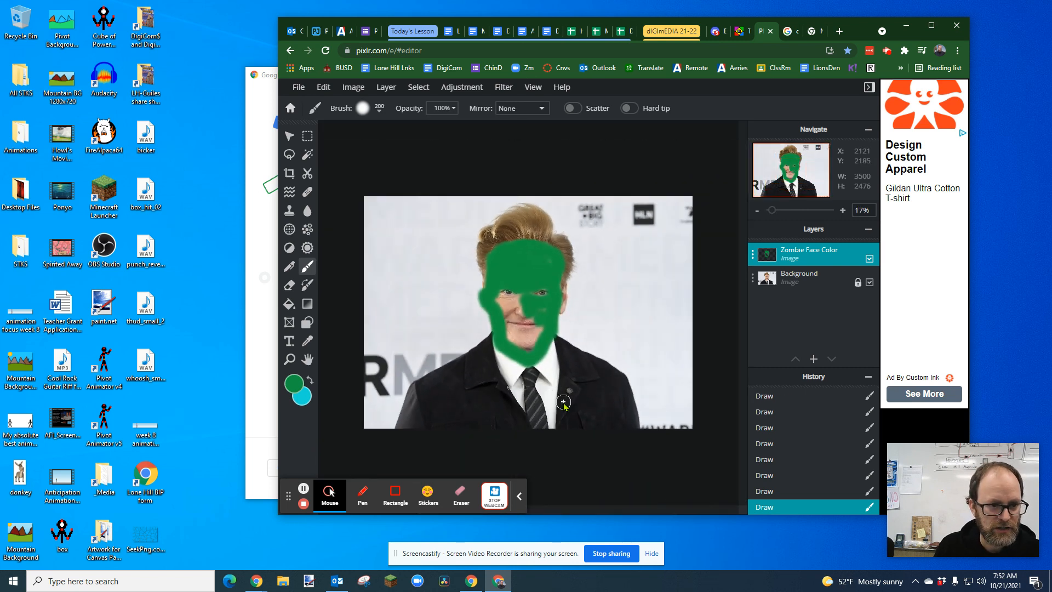
scroll(564, 404, "up", 1)
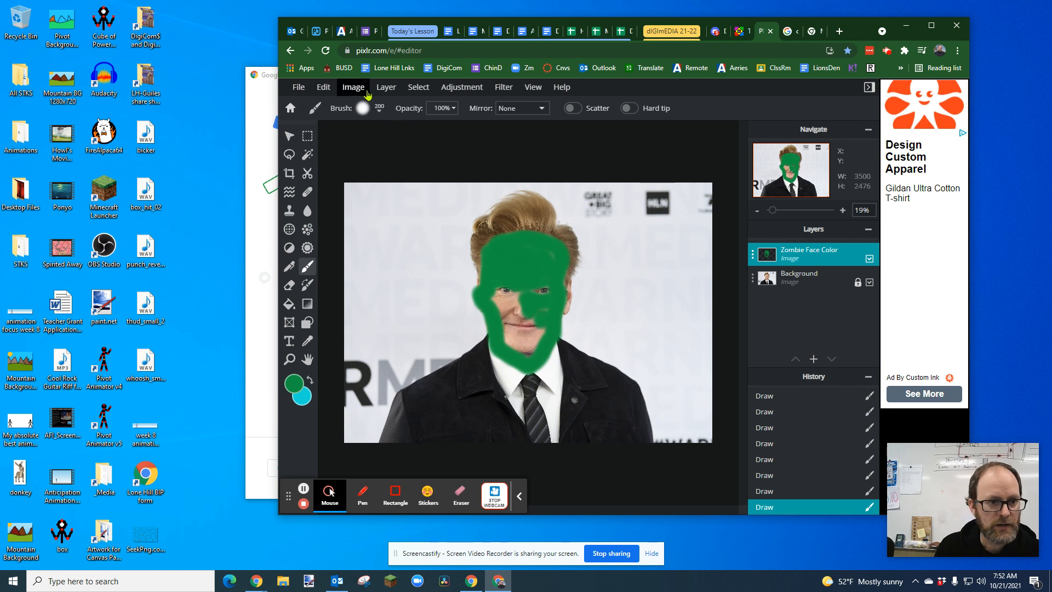
left_click(354, 87)
left_click(363, 104)
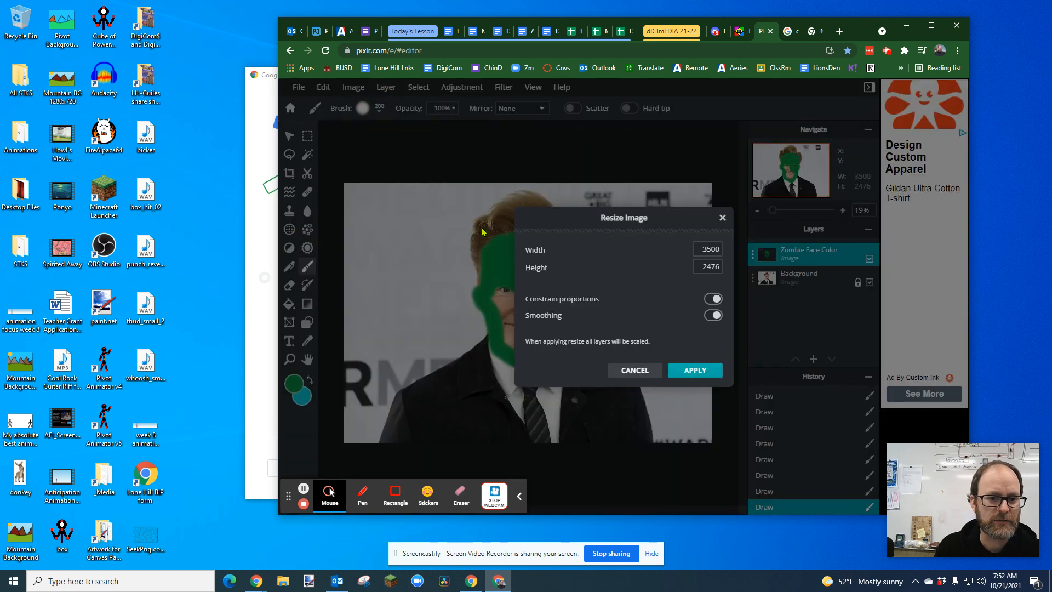
left_click(709, 253)
left_click(711, 268)
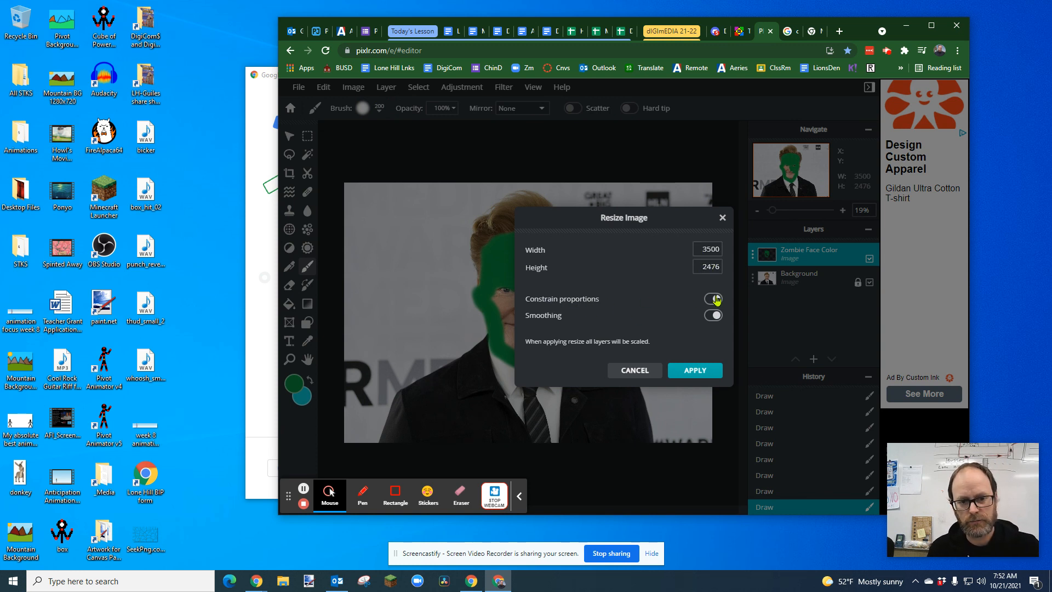
left_click_drag(695, 254, 731, 256)
type("12")
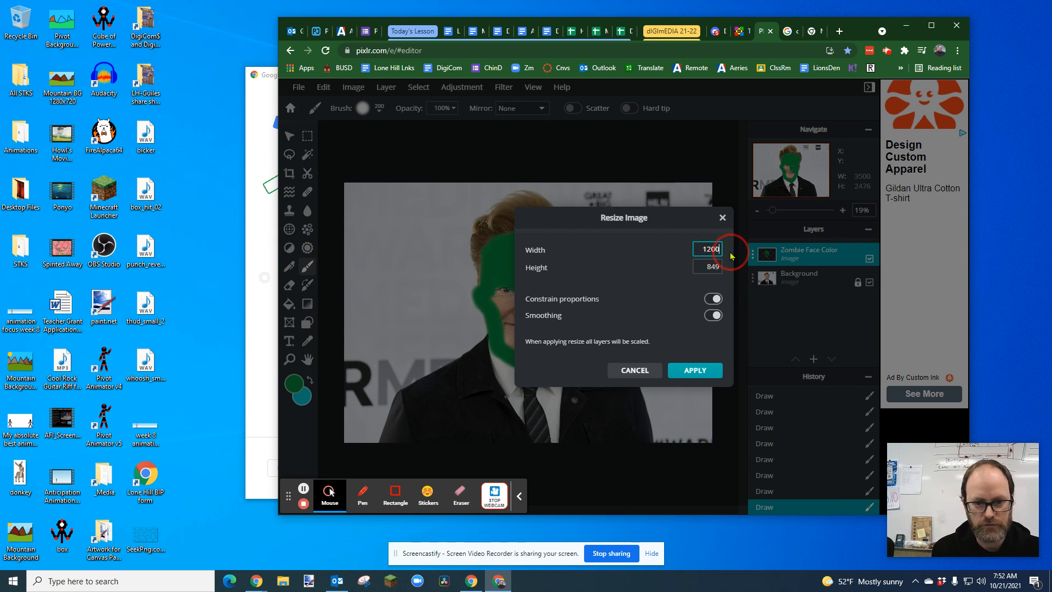
left_click(694, 373)
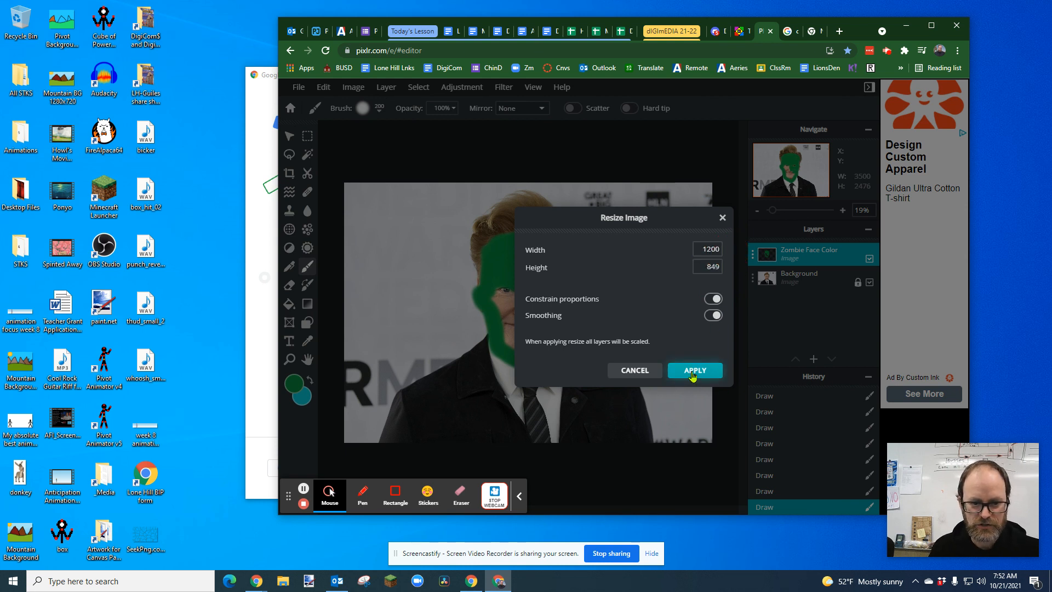
left_click(692, 372)
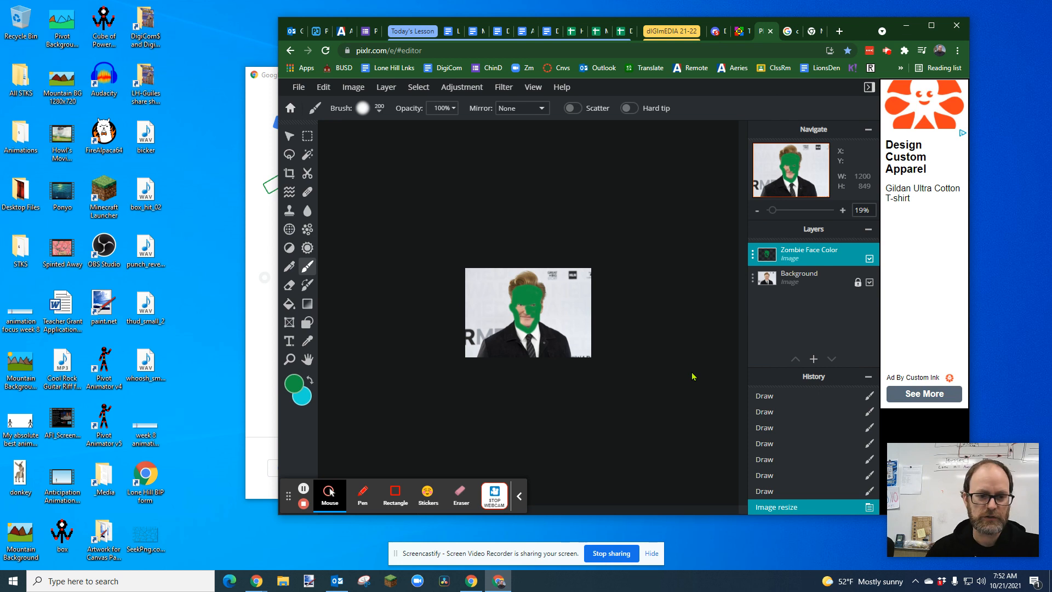
scroll(521, 311, "up", 5)
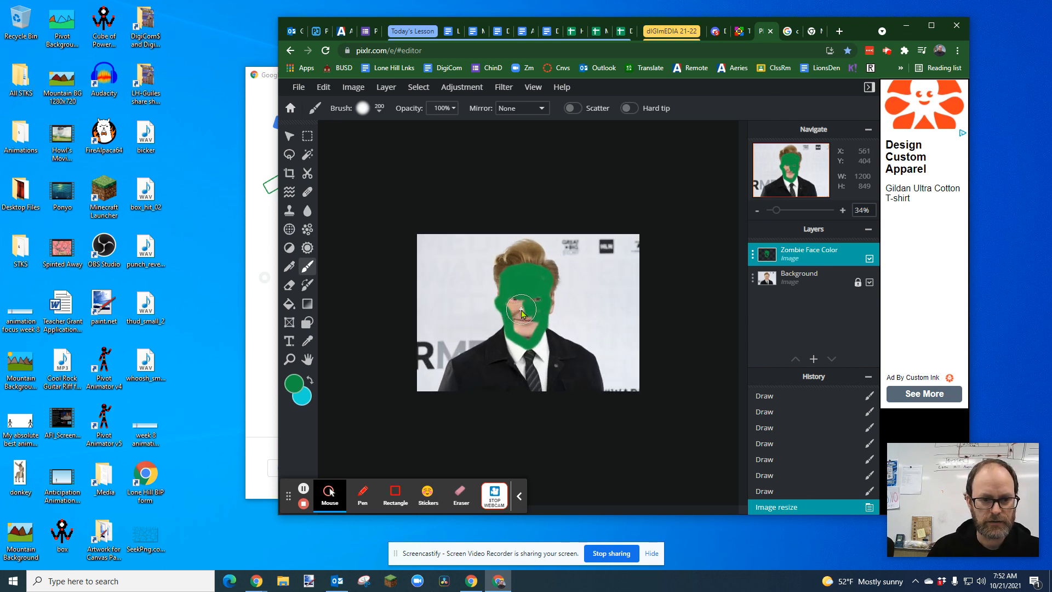
scroll(521, 310, "up", 3)
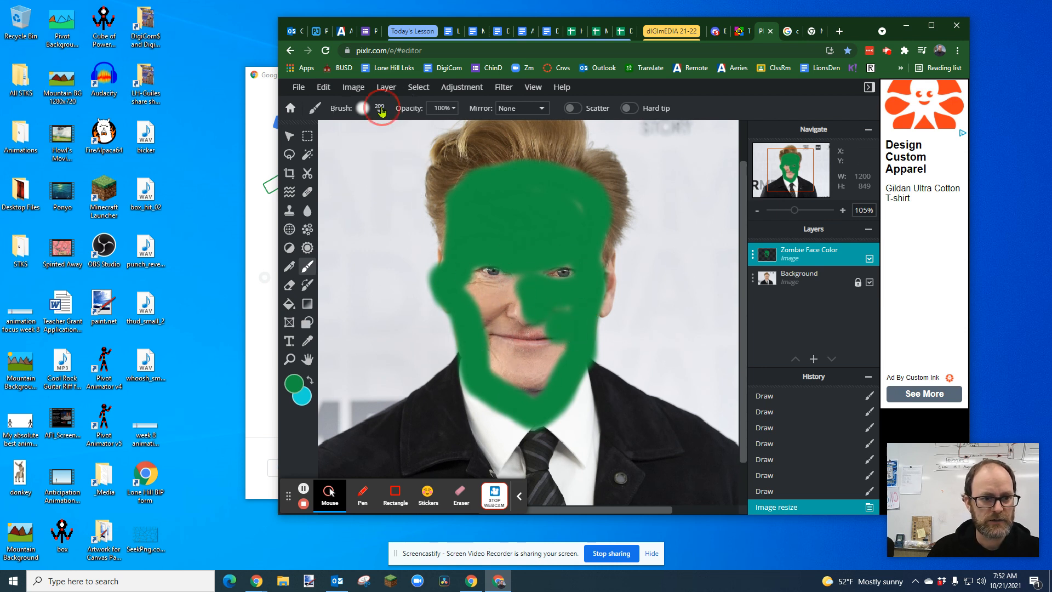
Set the brush size to 86 px and paint green over the remaining bare nose, cheek, mouth and chin areas.
left_click(380, 111)
left_click_drag(412, 149, 402, 148)
left_click(666, 258)
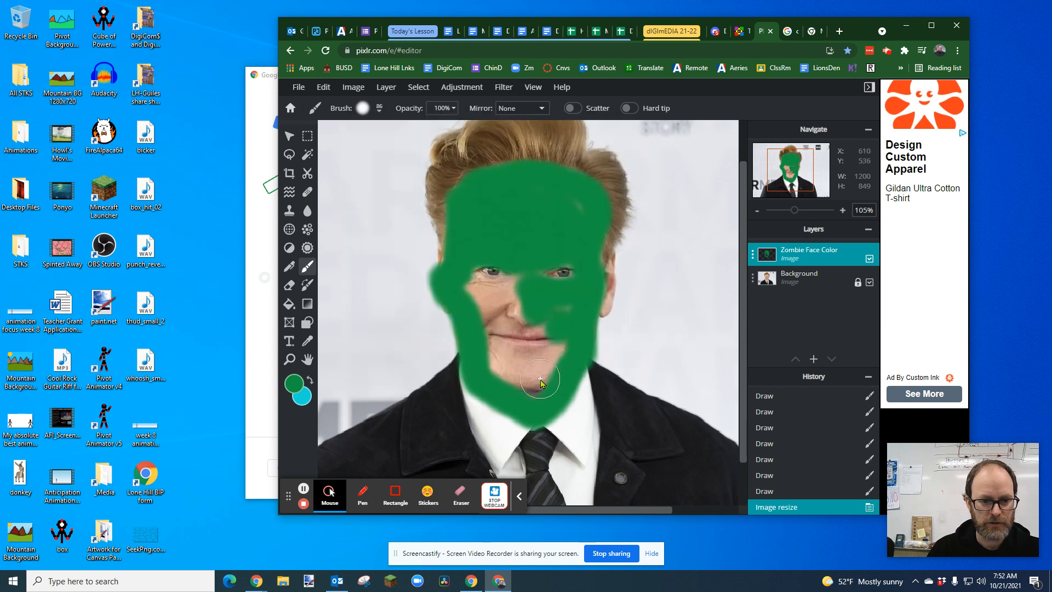
mouse_move(559, 366)
left_mouse_down()
mouse_move(474, 379)
mouse_move(489, 354)
mouse_move(578, 357)
mouse_move(487, 333)
mouse_move(493, 322)
mouse_move(543, 320)
mouse_move(472, 292)
mouse_move(526, 288)
left_mouse_up()
left_click(466, 290)
left_click_drag(543, 394, 543, 388)
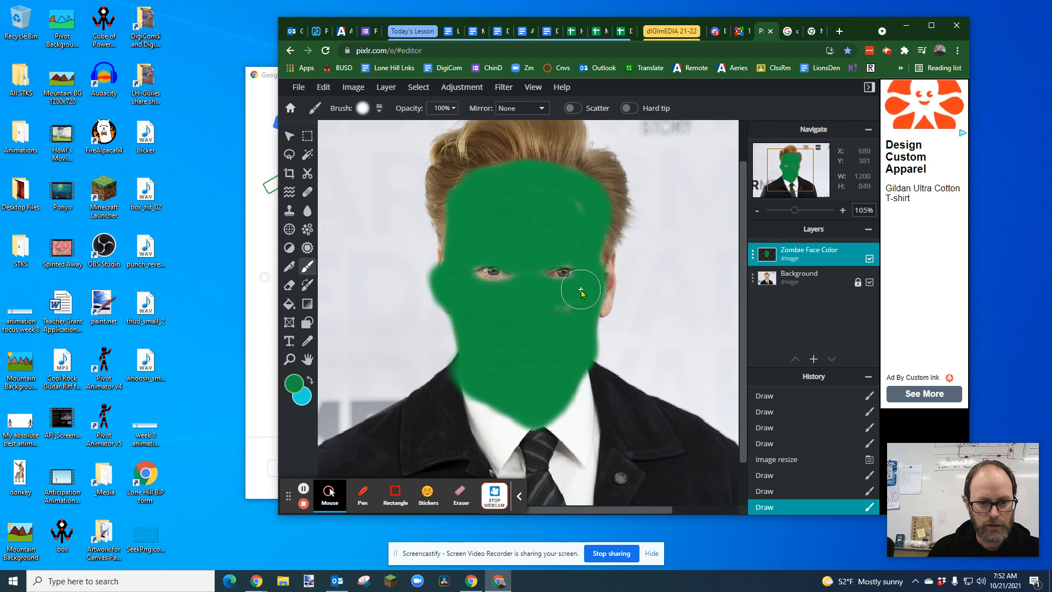
Extend the green paint over the ear and the outer edges of the face at eye level.
left_click(594, 305)
left_click(598, 291)
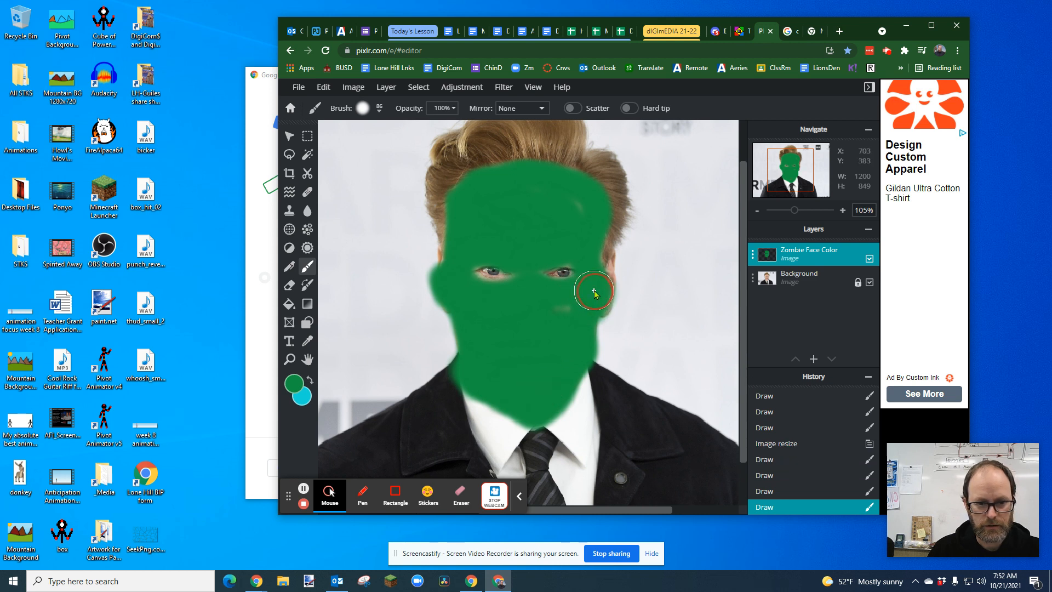
left_click(596, 261)
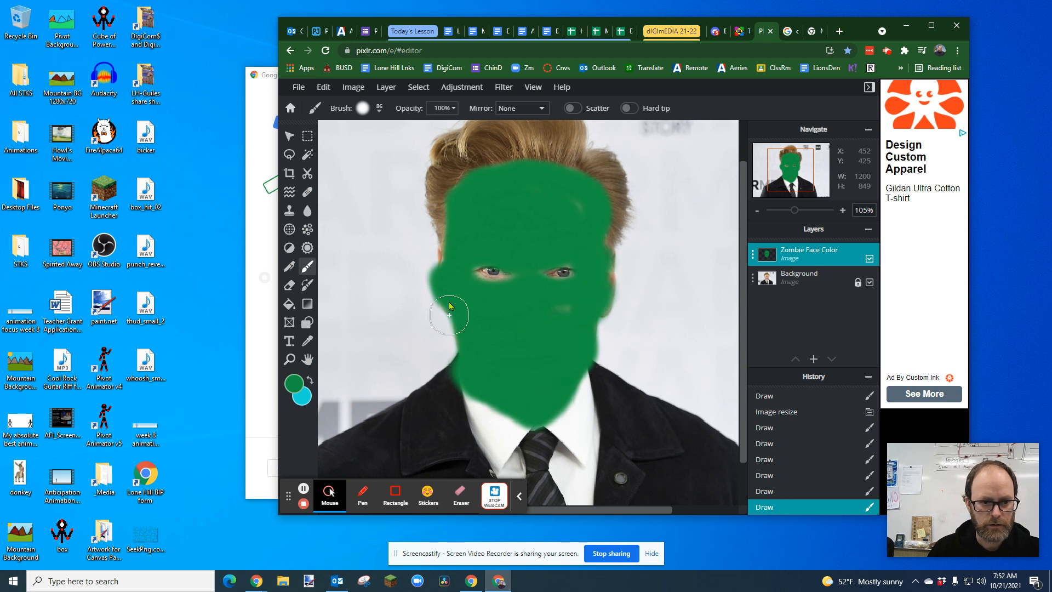
left_click(458, 259)
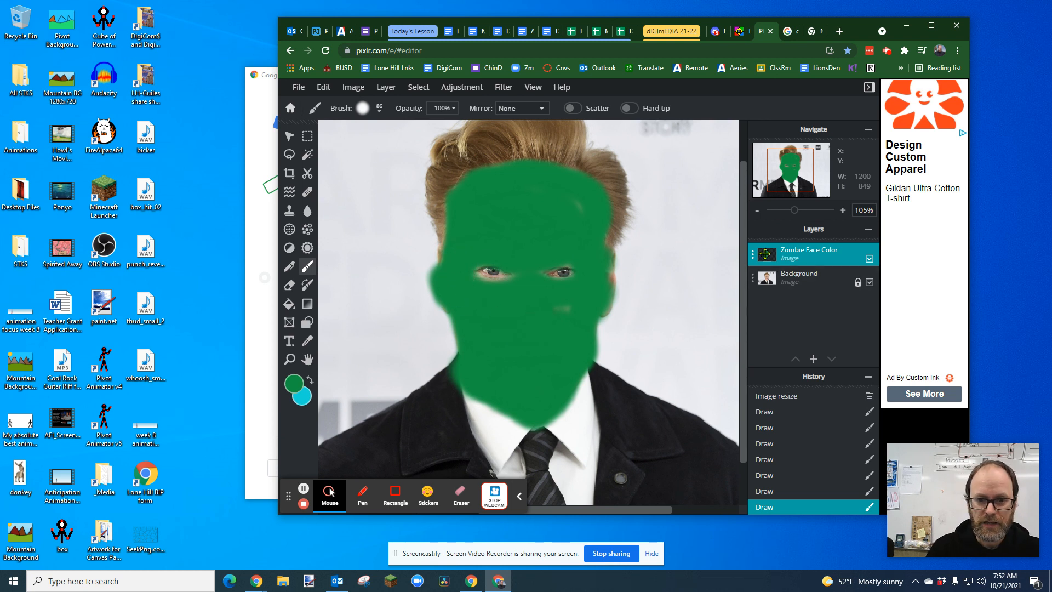
Try the Multiply, Screen and Lighter blend modes on the Zombie Face Color layer.
left_click(753, 253)
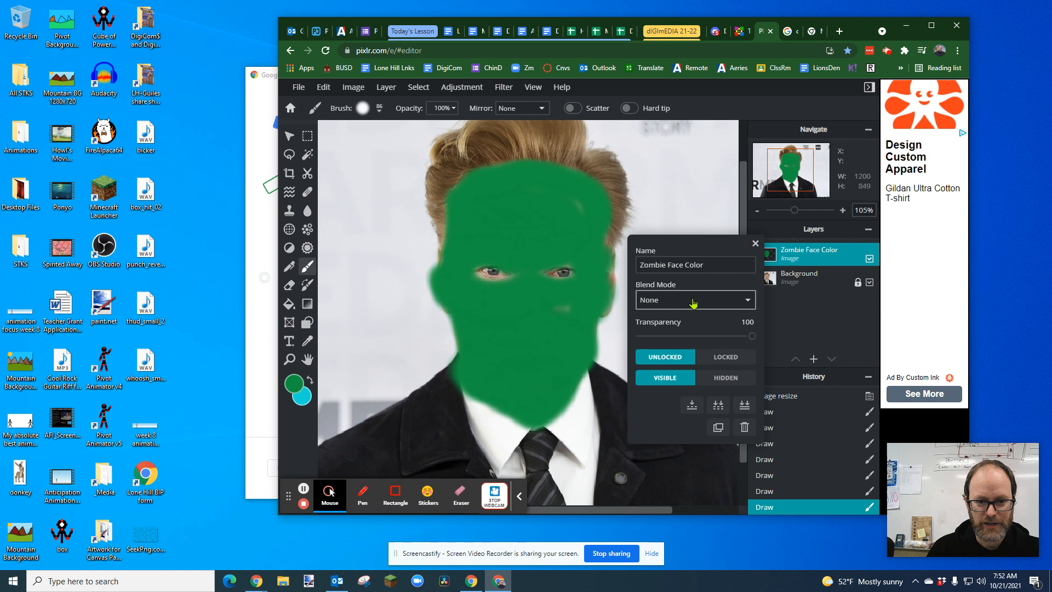
left_click(686, 301)
left_click(668, 326)
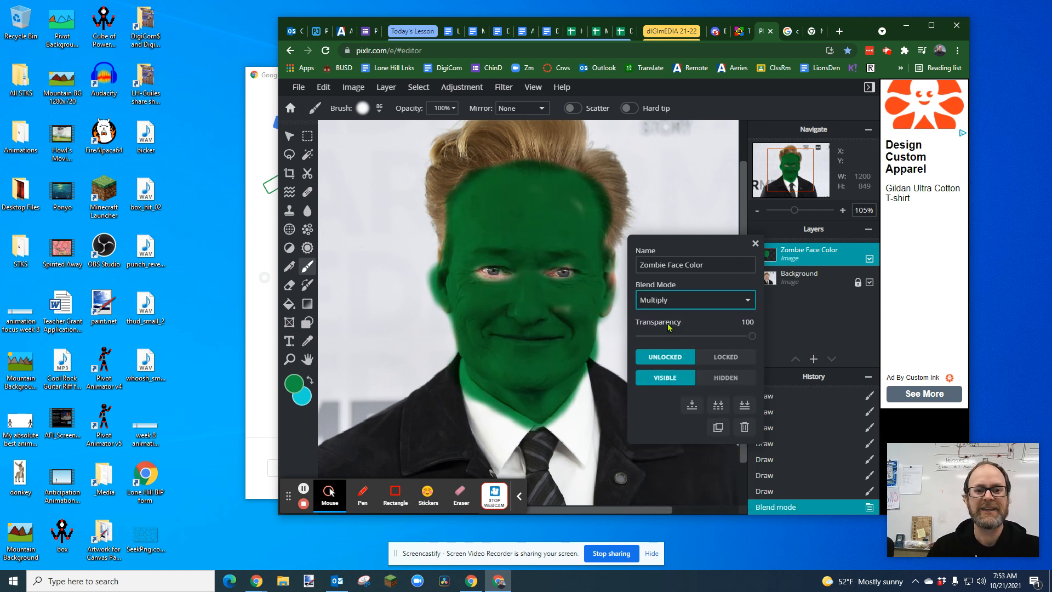
left_click(730, 300)
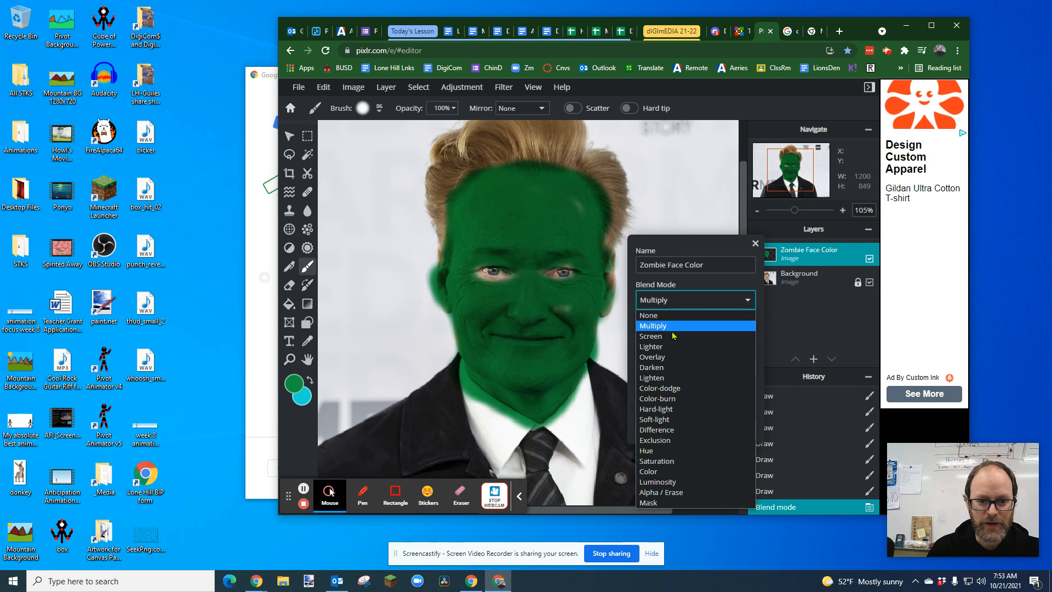
left_click(671, 336)
left_click(720, 301)
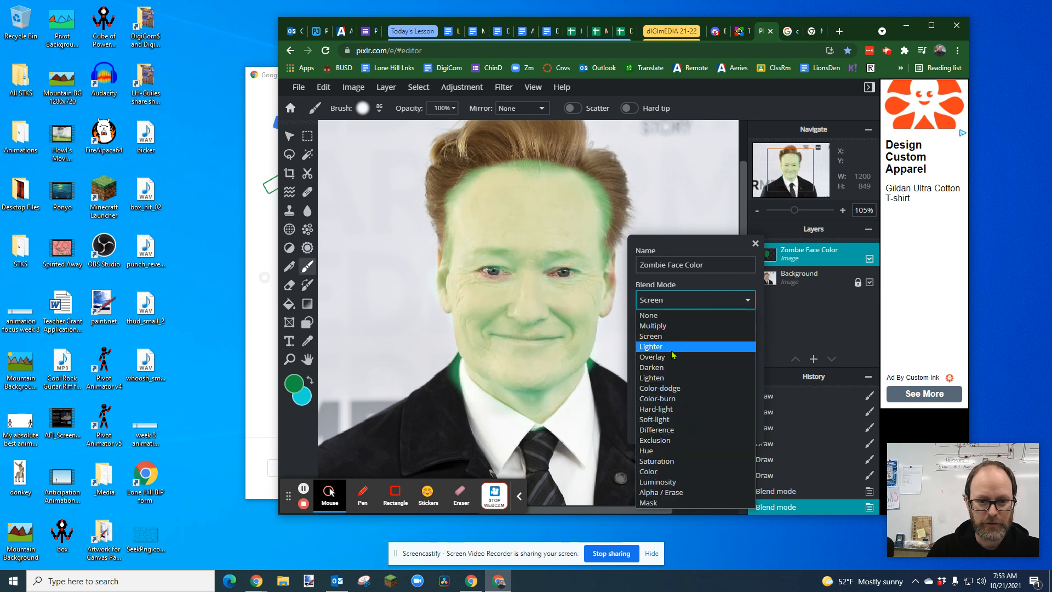
left_click(712, 347)
Set the Zombie Face Color layer's blend mode to Overlay and close its settings.
left_click(710, 301)
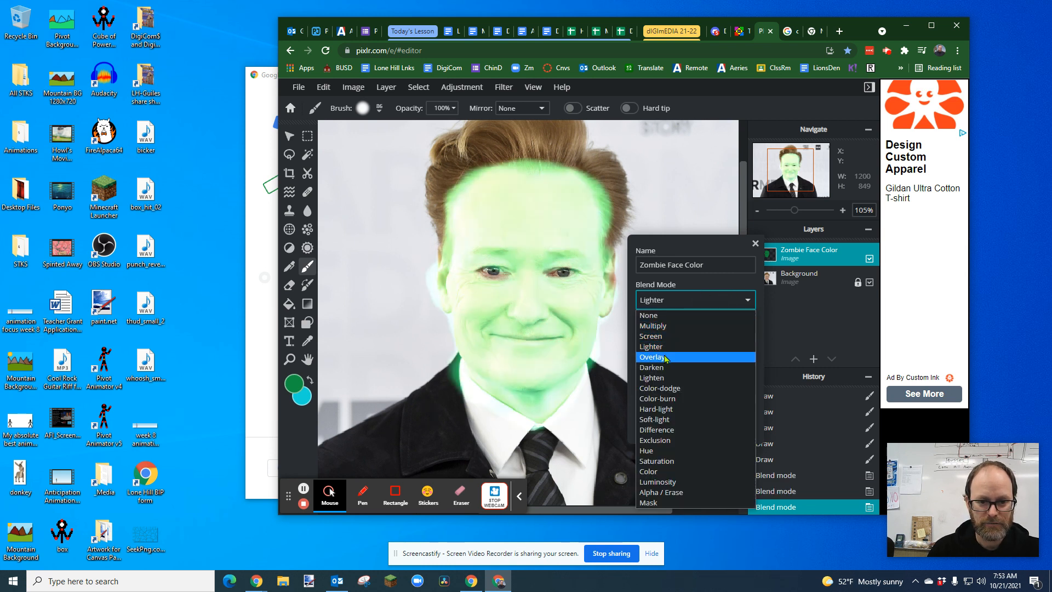
left_click(683, 336)
left_click(706, 240)
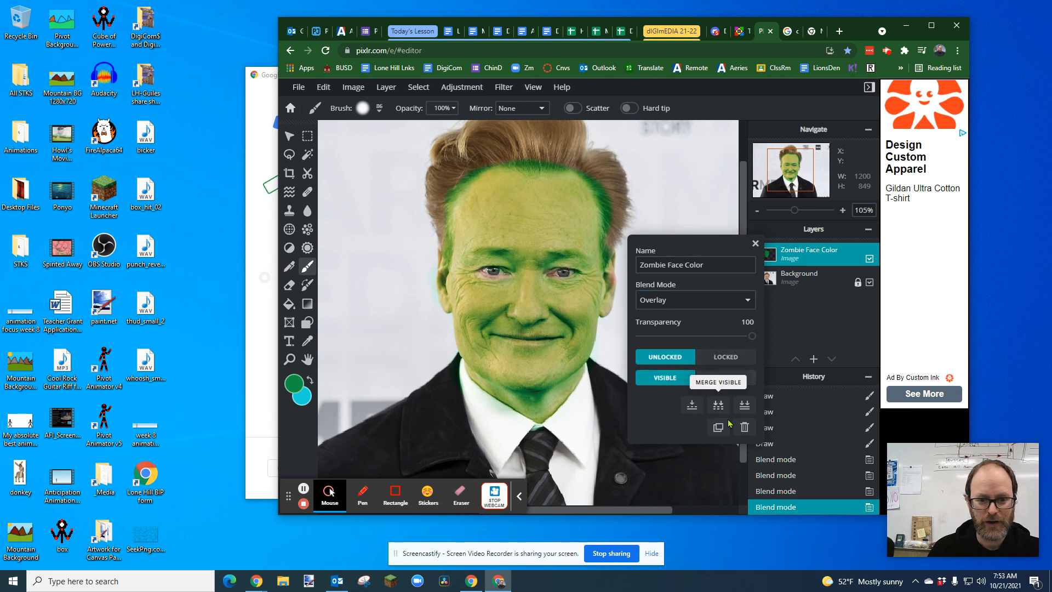
left_click(755, 245)
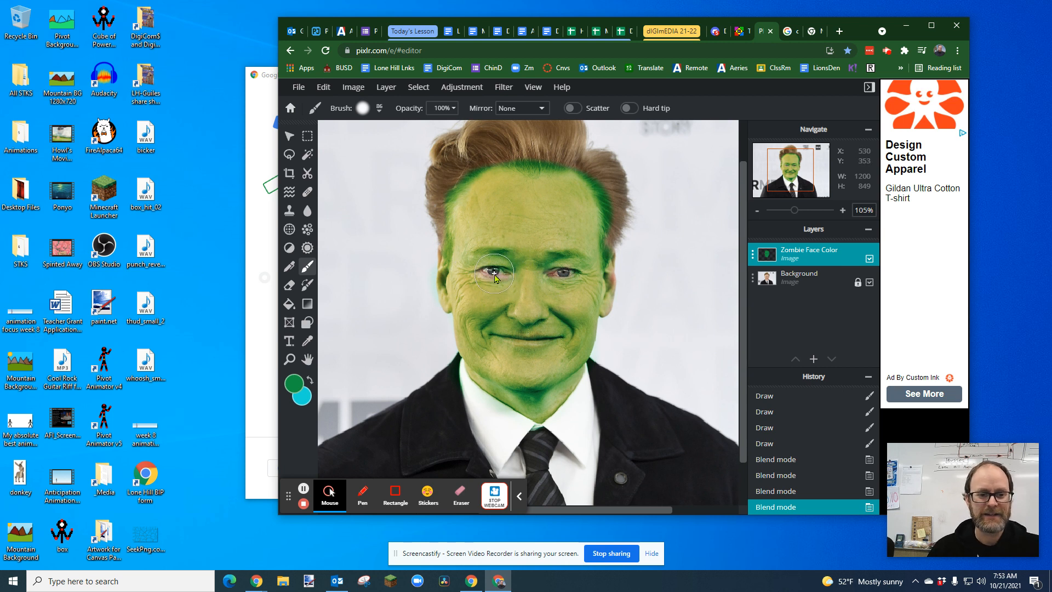
Change the brush's foreground color to the red #F43639.
scroll(495, 274, "up", 4)
scroll(495, 277, "up", 3)
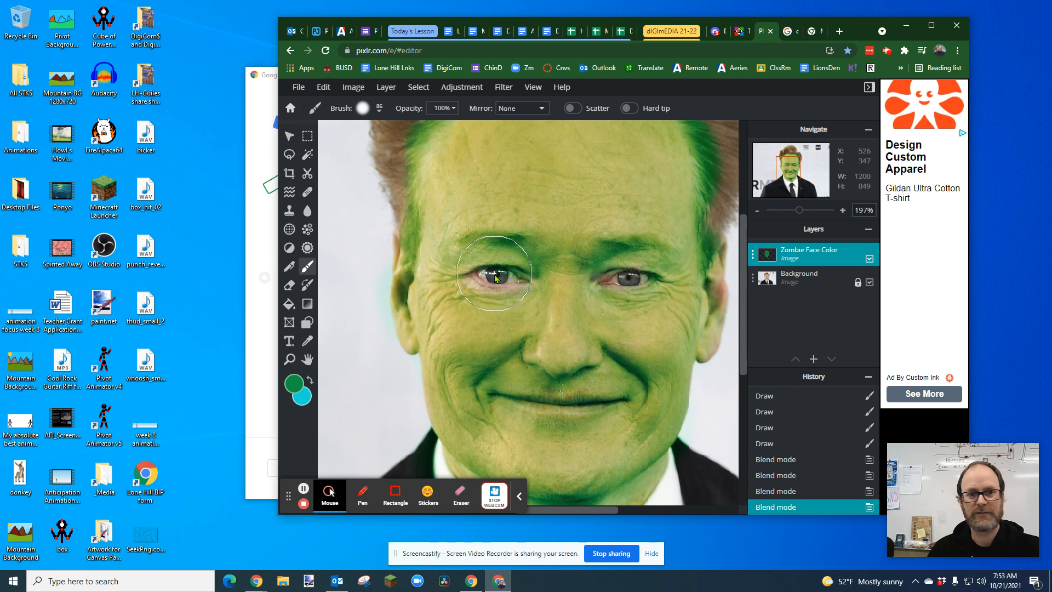
left_click(295, 383)
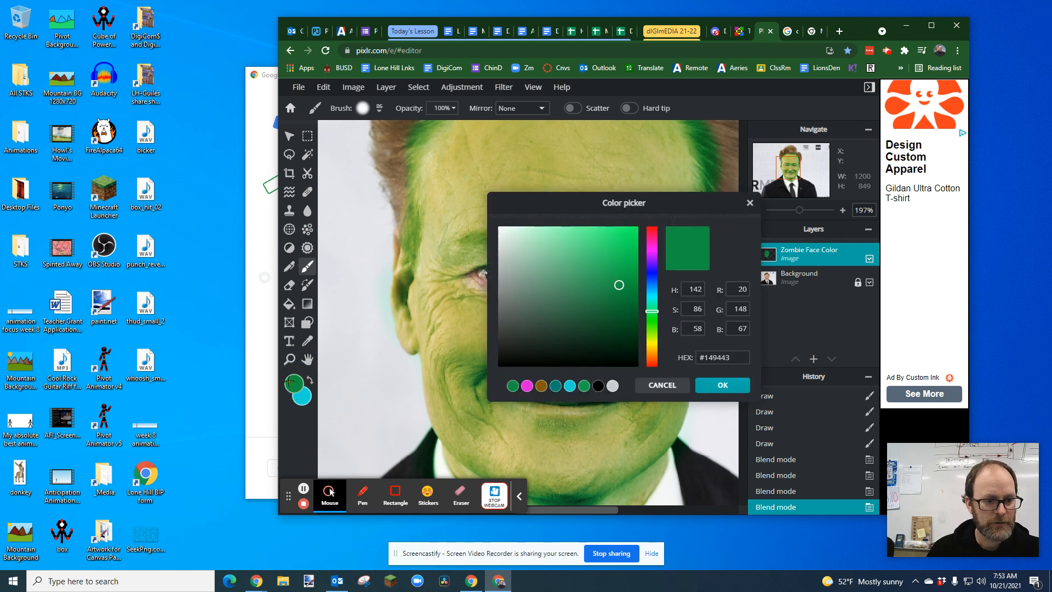
left_click(652, 237)
left_click(599, 246)
left_click(653, 225)
left_click(607, 234)
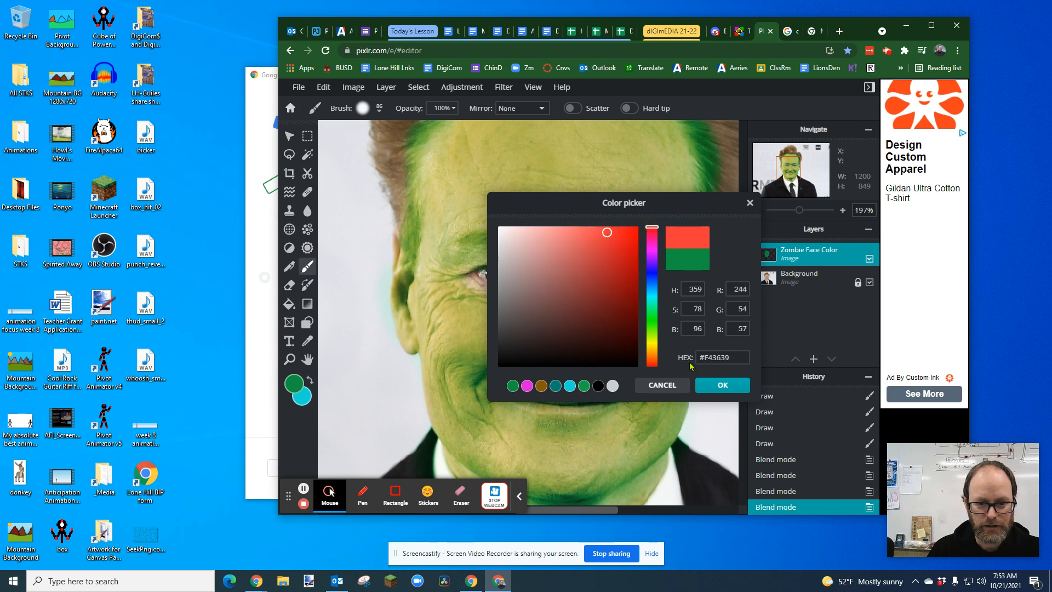
left_click(722, 384)
Add an empty layer above the Zombie Face Color layer and name it Eyes.
mouse_move(824, 360)
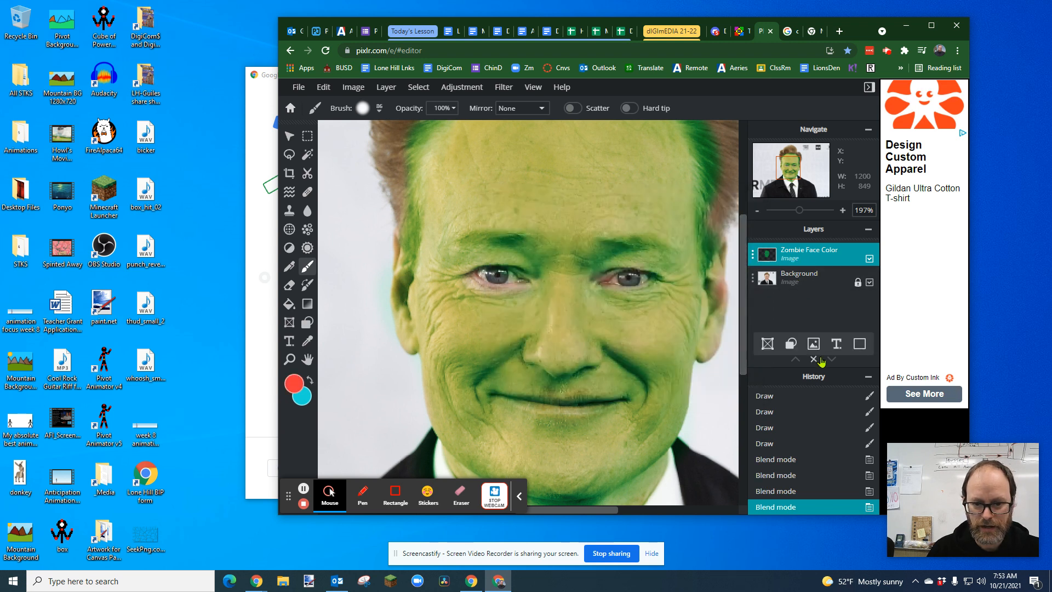
left_click(860, 344)
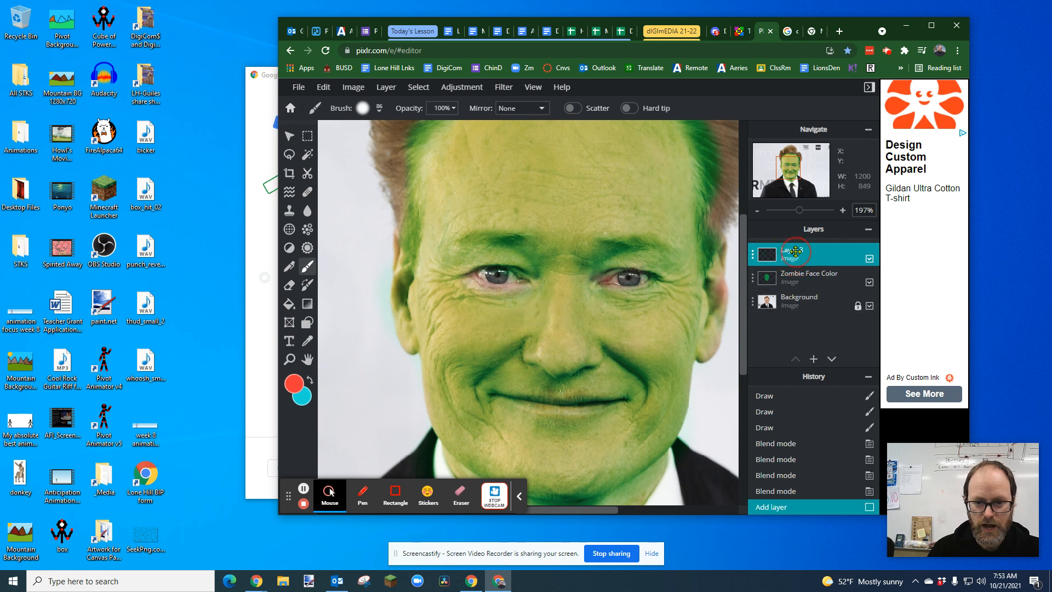
left_click(754, 255)
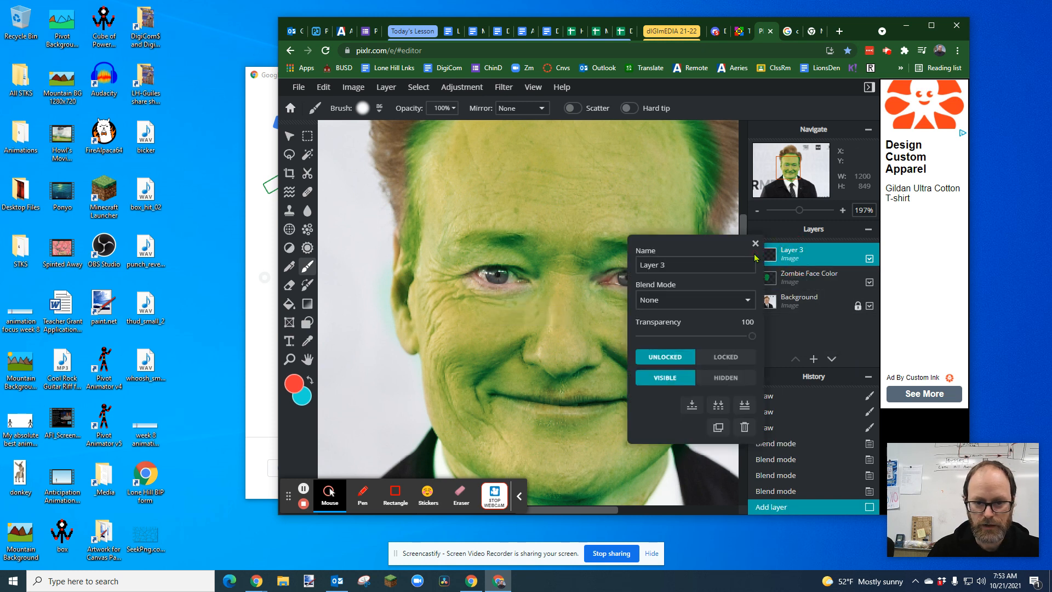
left_click_drag(694, 262, 639, 269)
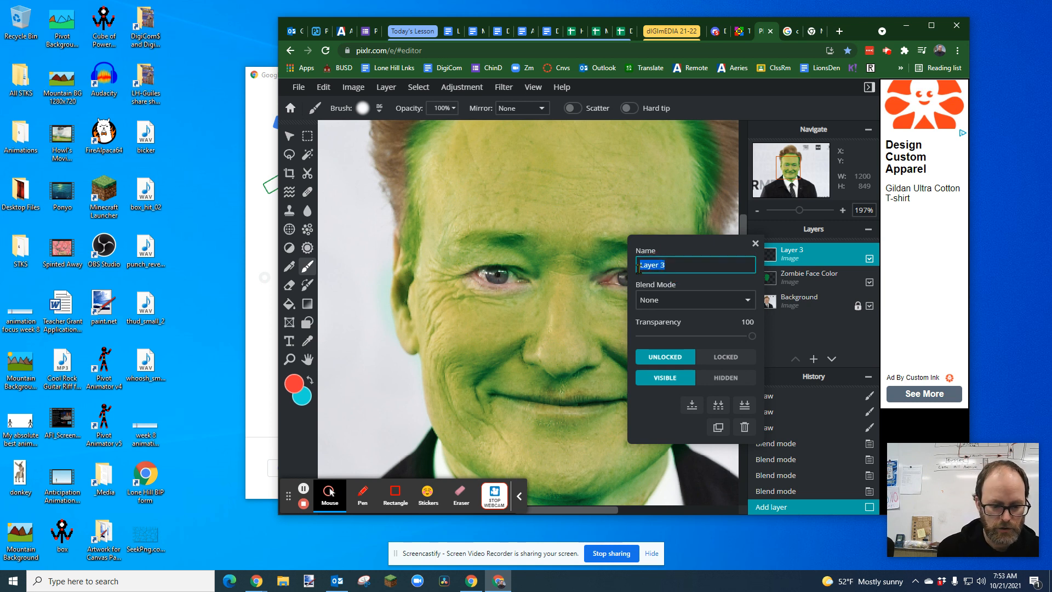
key("Return")
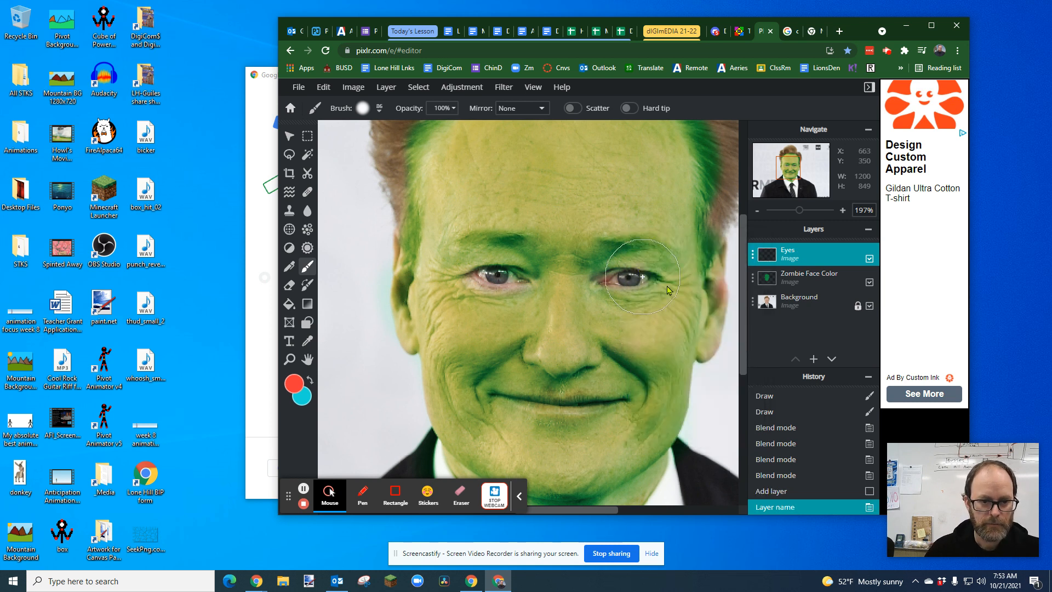
Set the brush size to 26 px and paint both eyes red on the Eyes layer.
left_click(380, 113)
left_click_drag(400, 149, 377, 148)
left_click(710, 262)
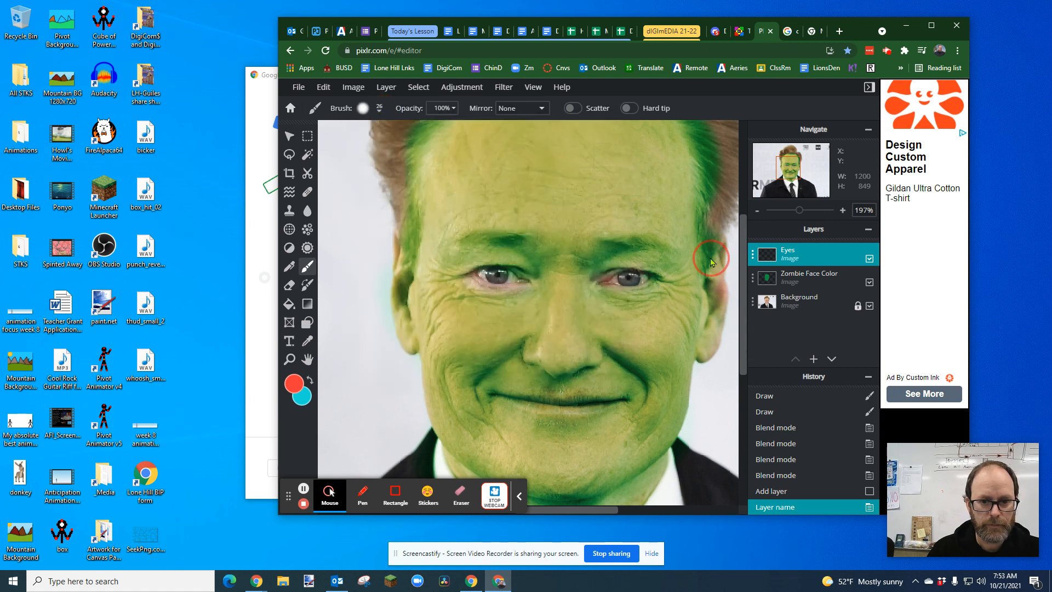
mouse_move(635, 277)
left_mouse_down()
mouse_move(601, 281)
mouse_move(656, 281)
left_mouse_up()
mouse_move(476, 276)
left_mouse_down()
mouse_move(516, 279)
mouse_move(488, 271)
left_mouse_up()
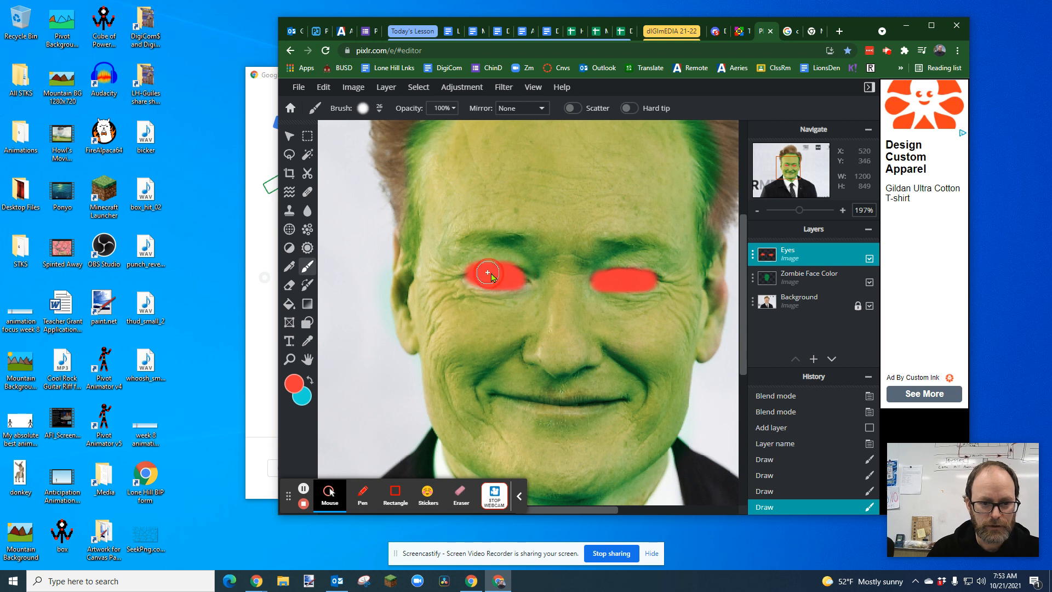
Try Multiply on the Eyes layer, settle on the Overlay blend mode and close the layer settings.
left_click(752, 259)
left_click(736, 301)
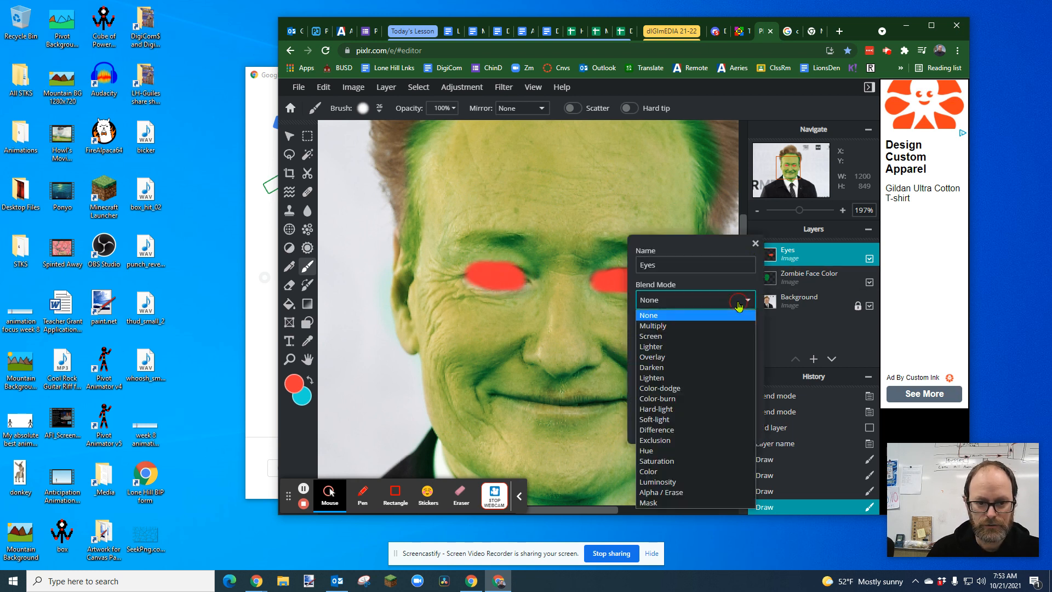
left_click(692, 326)
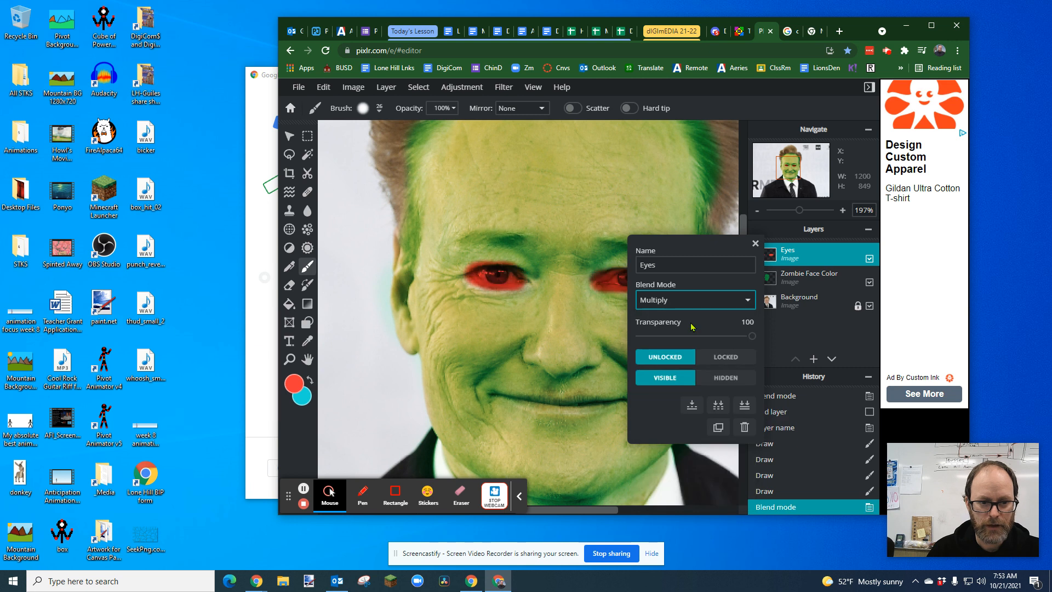
left_click(749, 302)
left_click(690, 357)
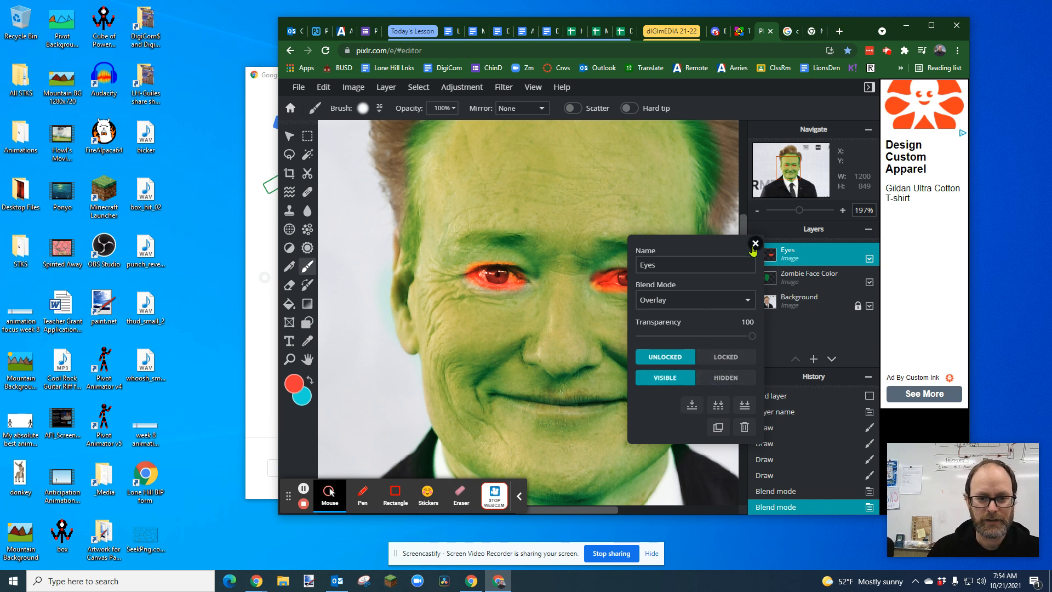
left_click(755, 243)
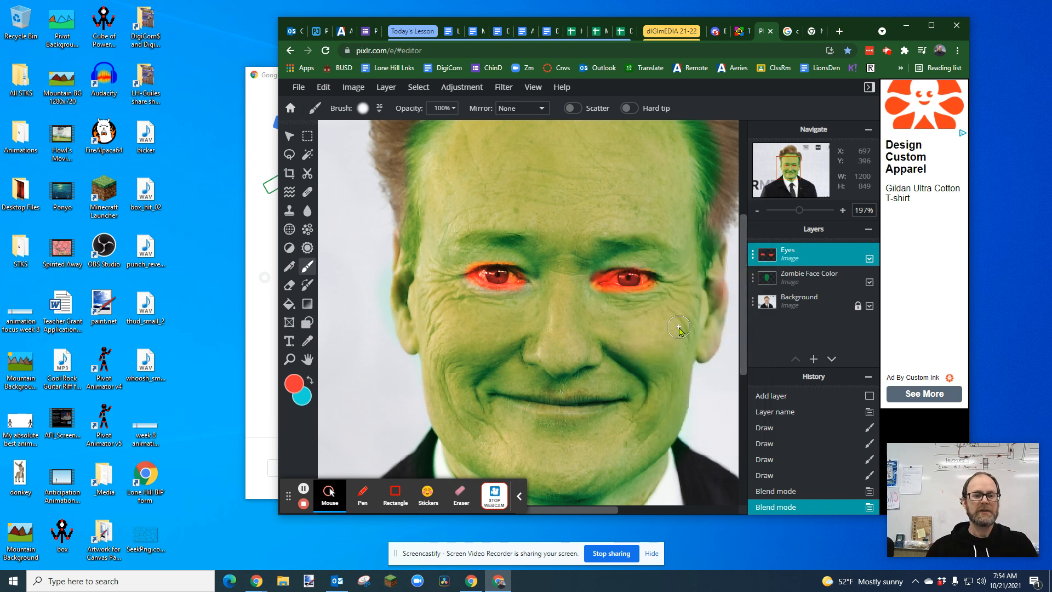
Try painting the lips red on the Eyes layer, and undo both strokes.
scroll(679, 331, "down", 5)
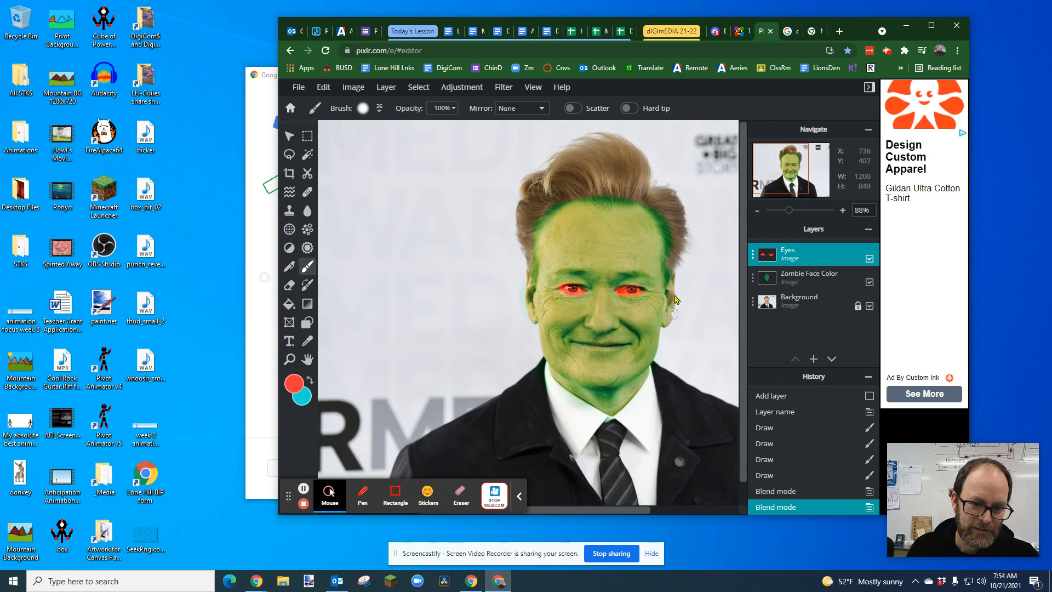
scroll(668, 331, "down", 1)
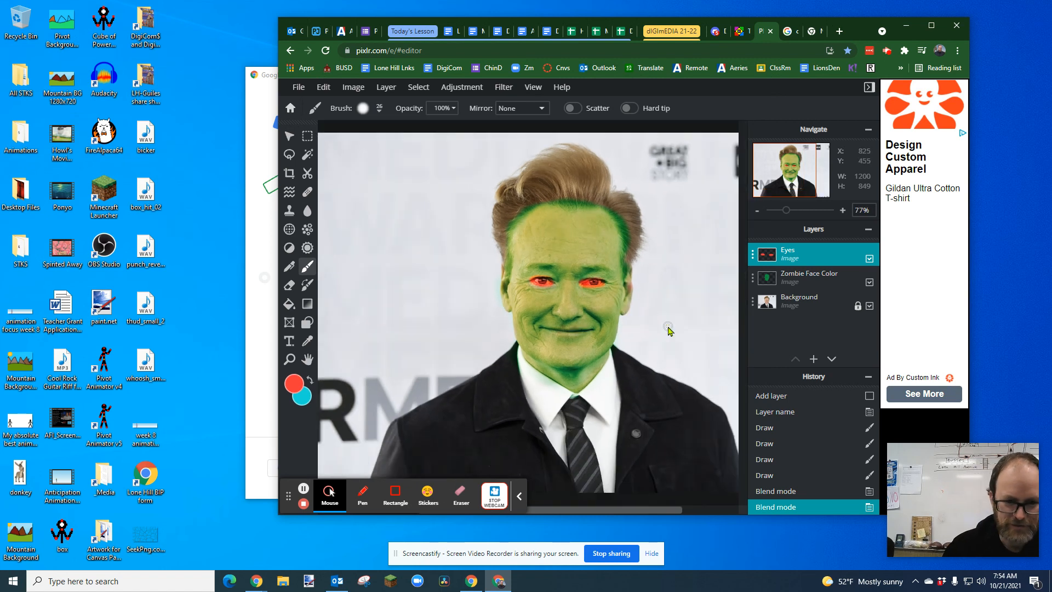
scroll(668, 327, "down", 2)
scroll(668, 327, "up", 2)
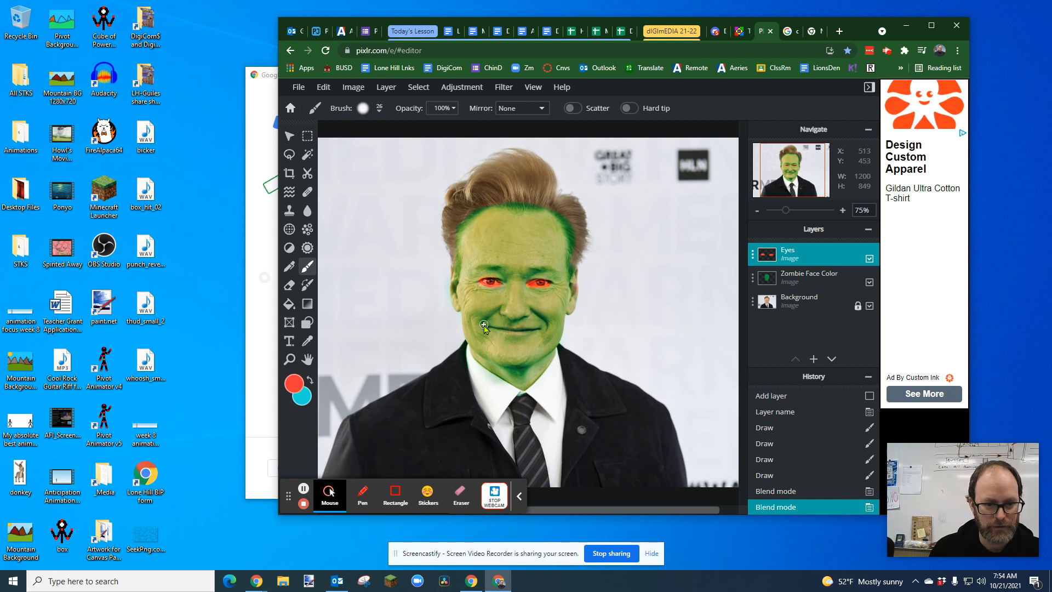
left_click_drag(489, 327, 545, 329)
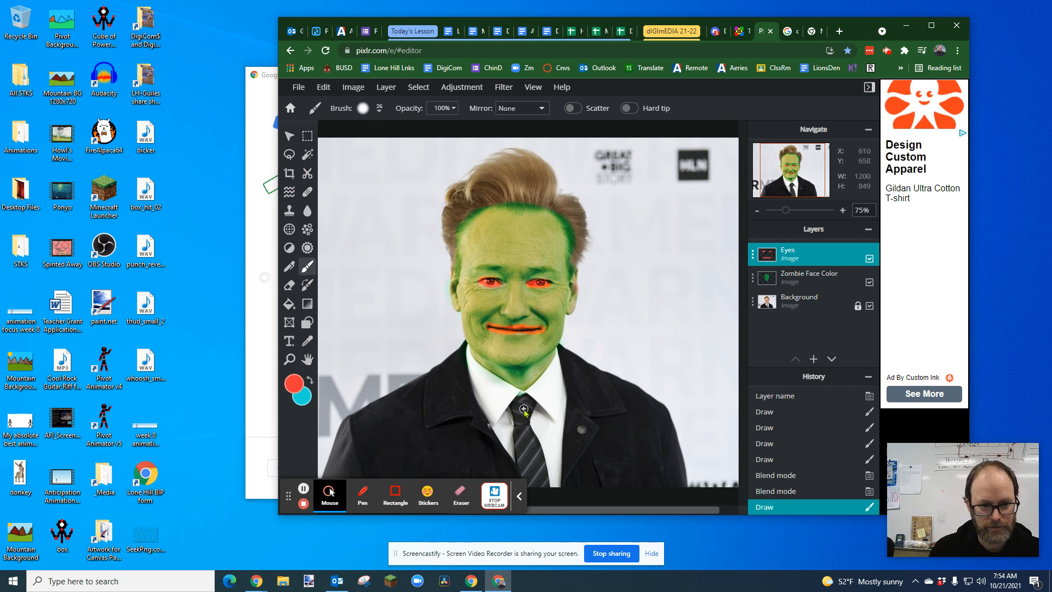
mouse_move(490, 329)
left_mouse_down()
mouse_move(543, 330)
mouse_move(489, 327)
mouse_move(512, 332)
left_mouse_up()
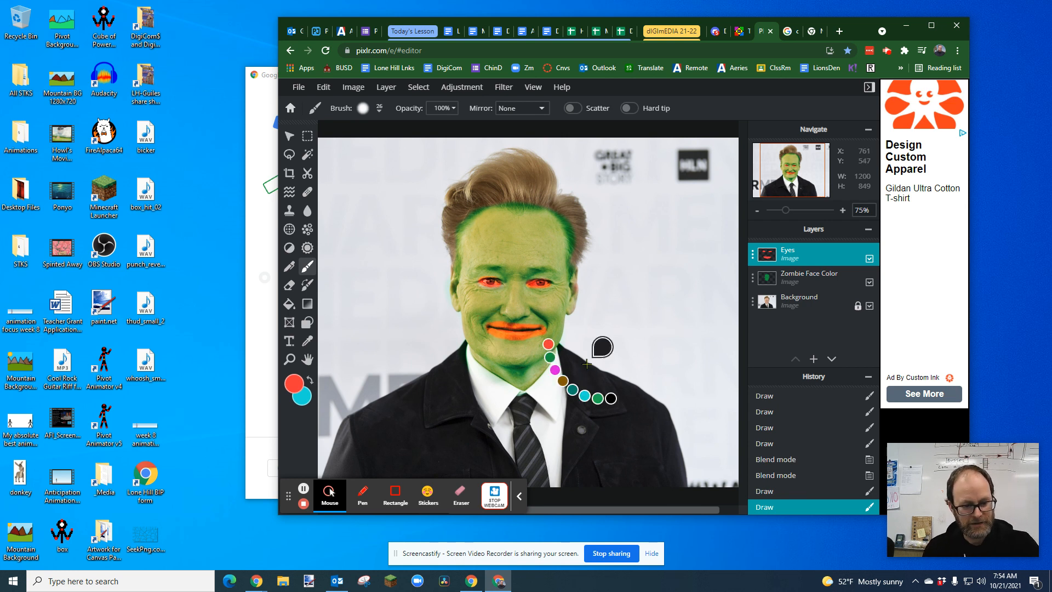
key("ctrl+z")
key("ctrl+z")
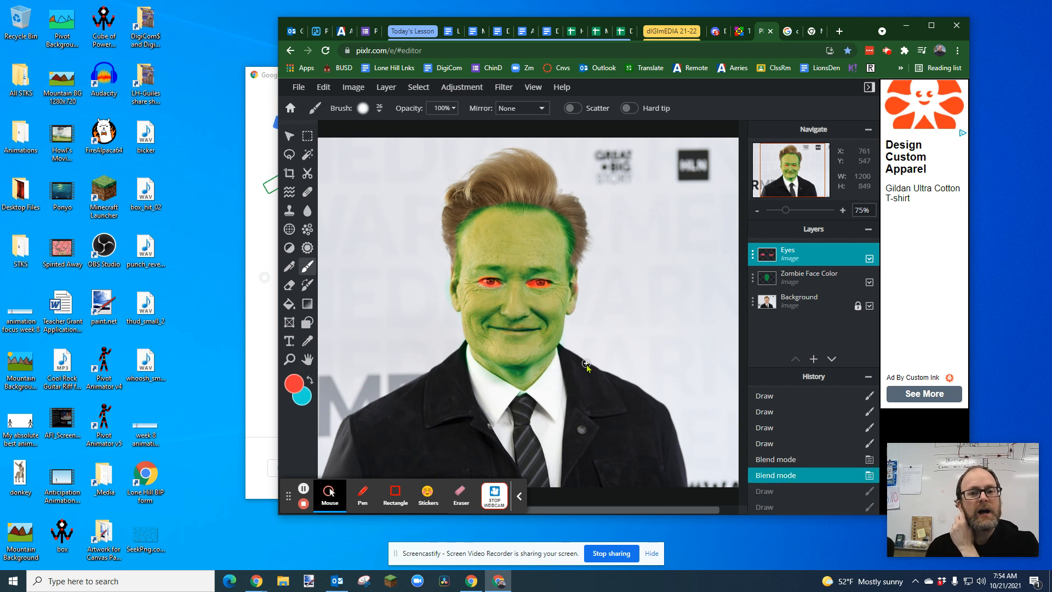
Switch to the Google Images results and search for "cracked texture png".
left_click(788, 32)
left_click(378, 88)
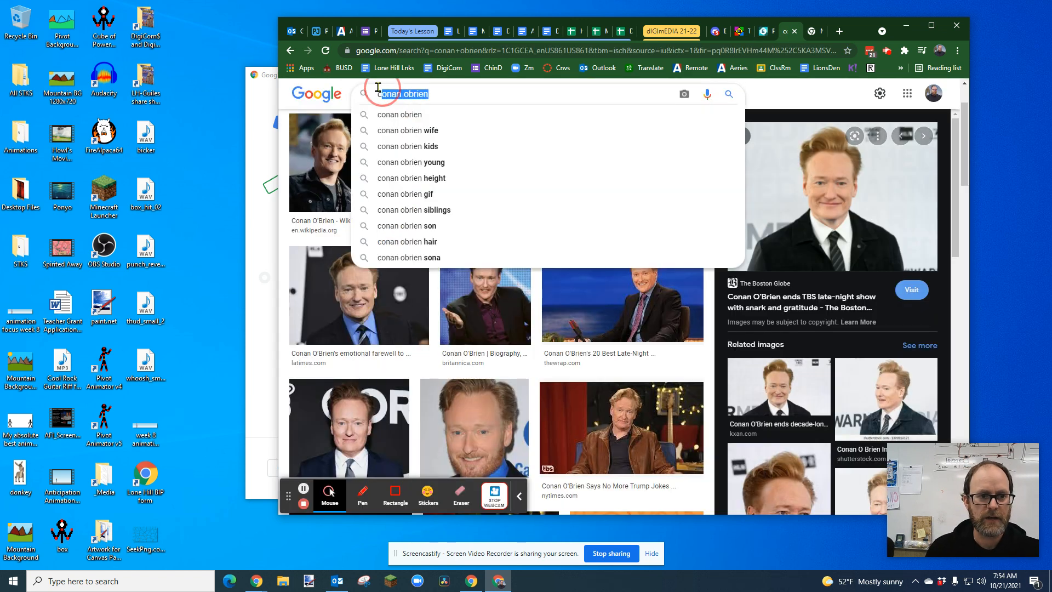
type("crack")
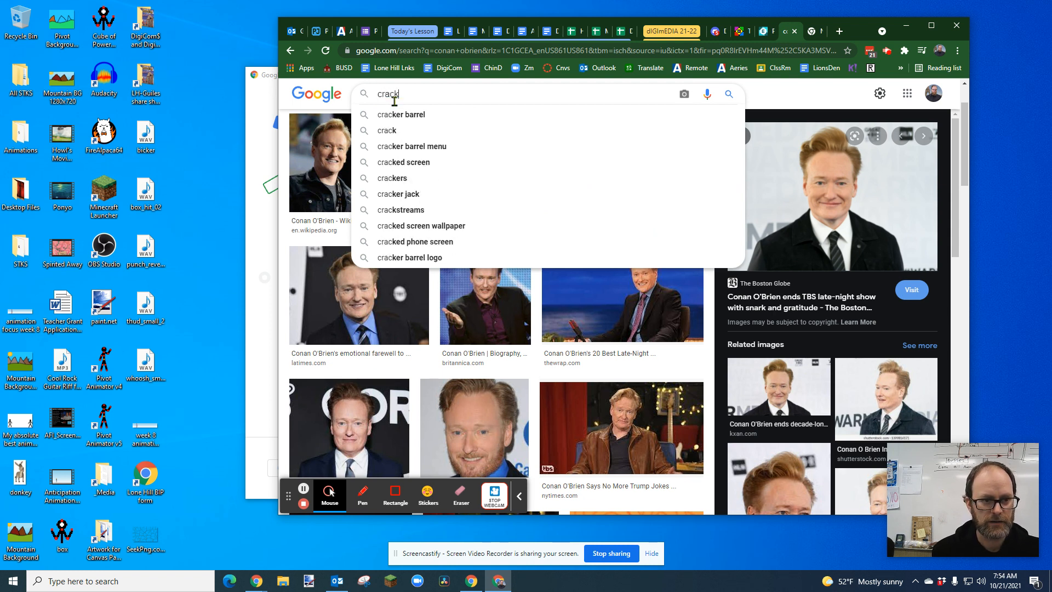
type("ed texture")
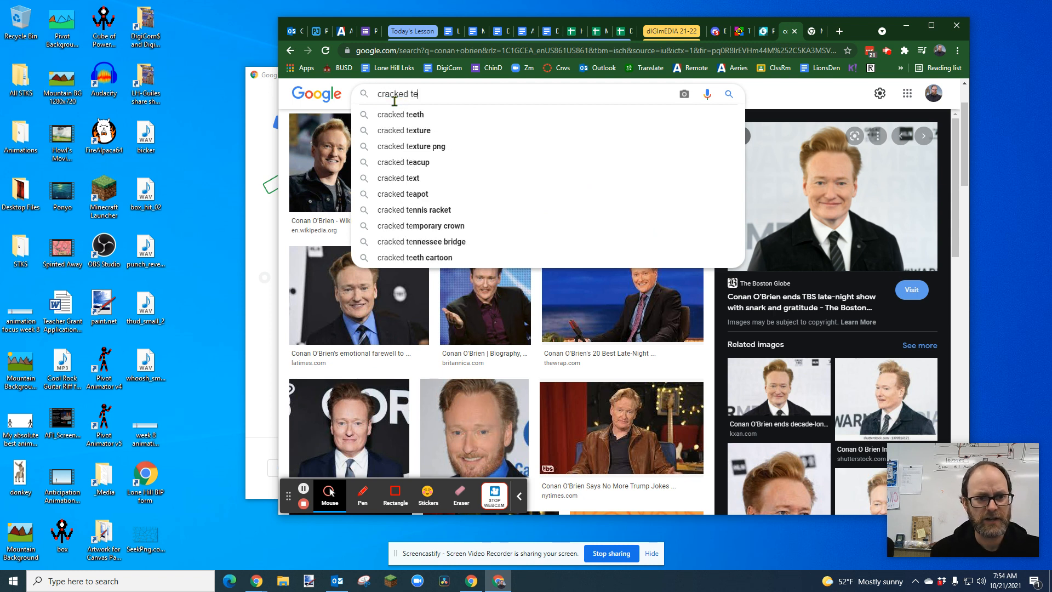
type(" png")
key("Return")
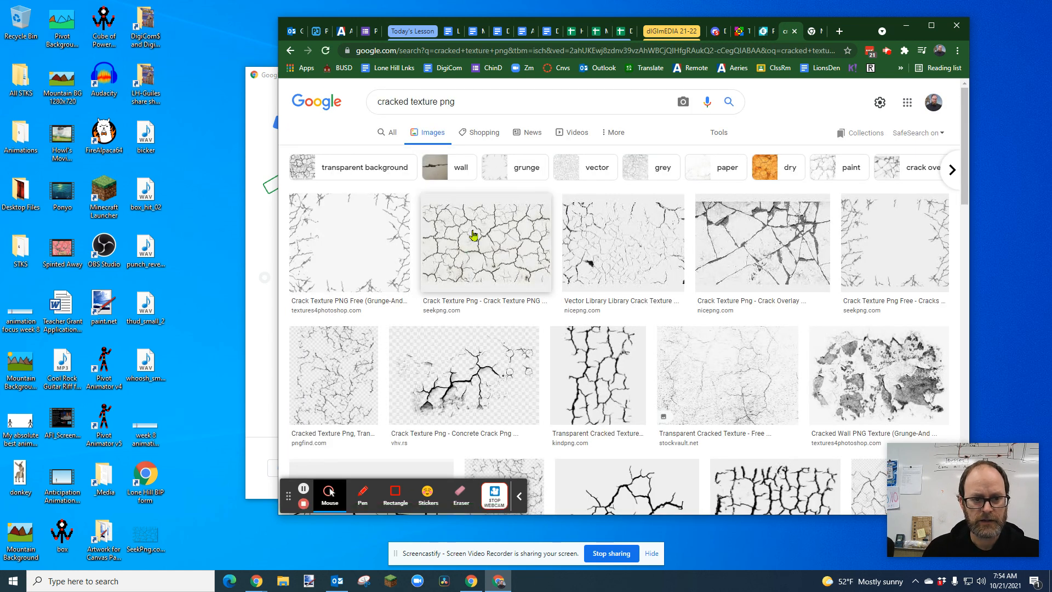
Compare several crack texture previews and copy the PngFind cracked vector distress image.
left_click(498, 250)
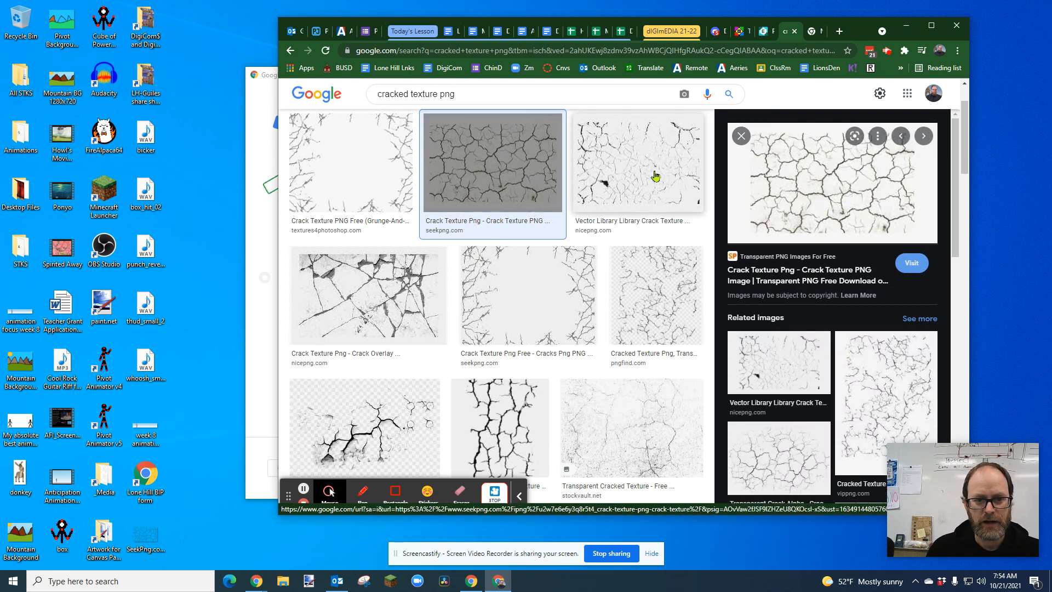
left_click(660, 301)
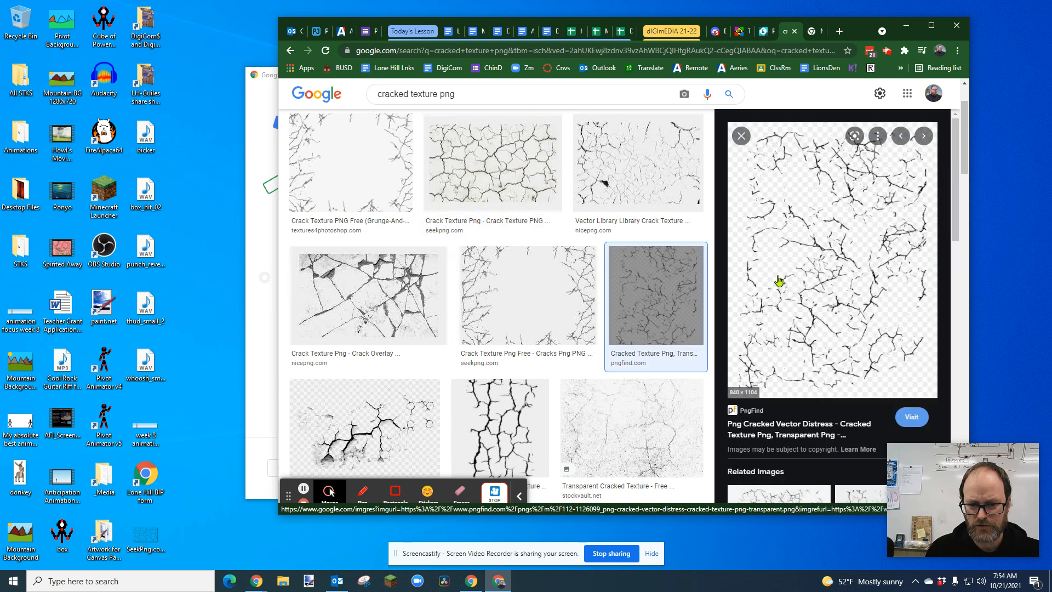
left_click(630, 422)
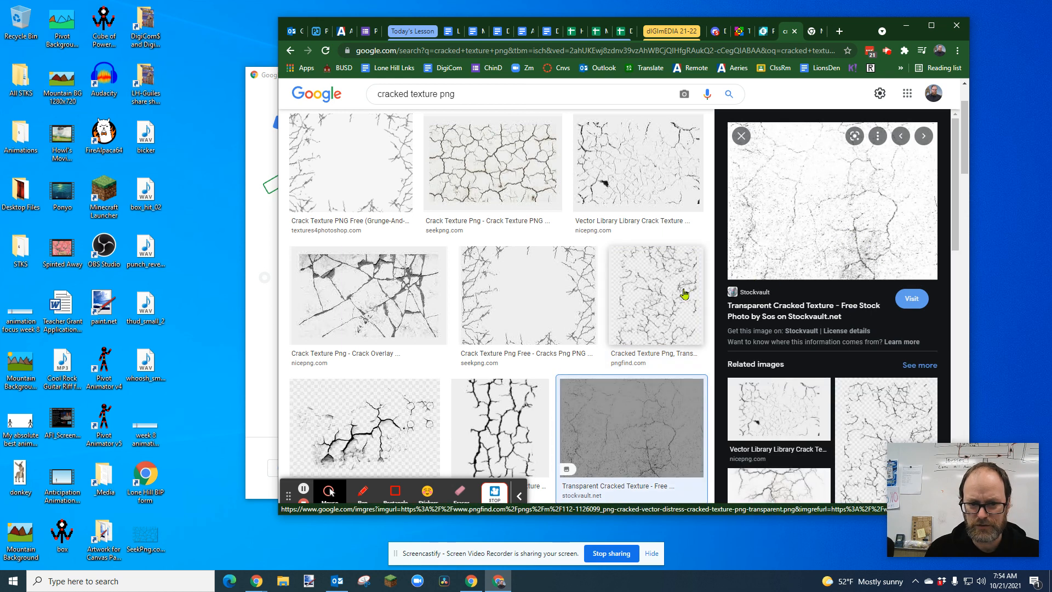
left_click(663, 296)
left_click(818, 246)
right_click(818, 247)
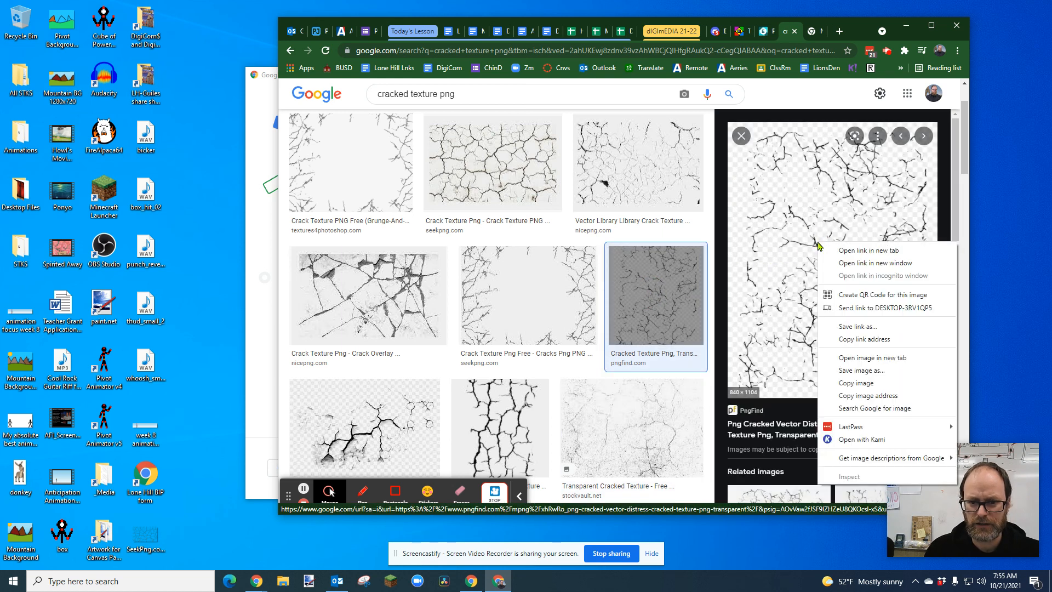
left_click(864, 388)
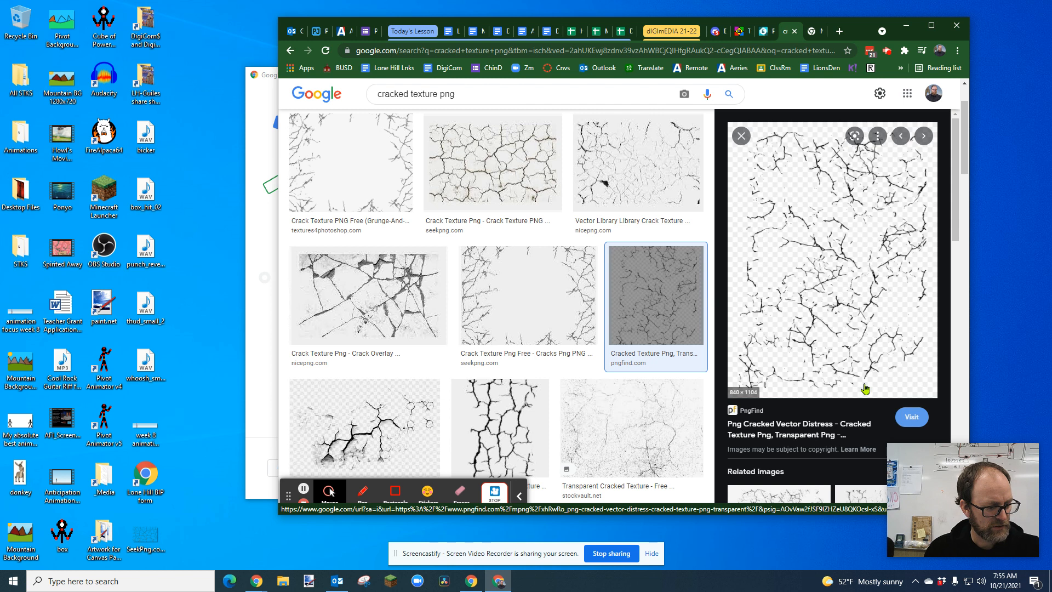
Return to the Pixlr portrait and add an empty layer above the Eyes layer.
left_click(760, 33)
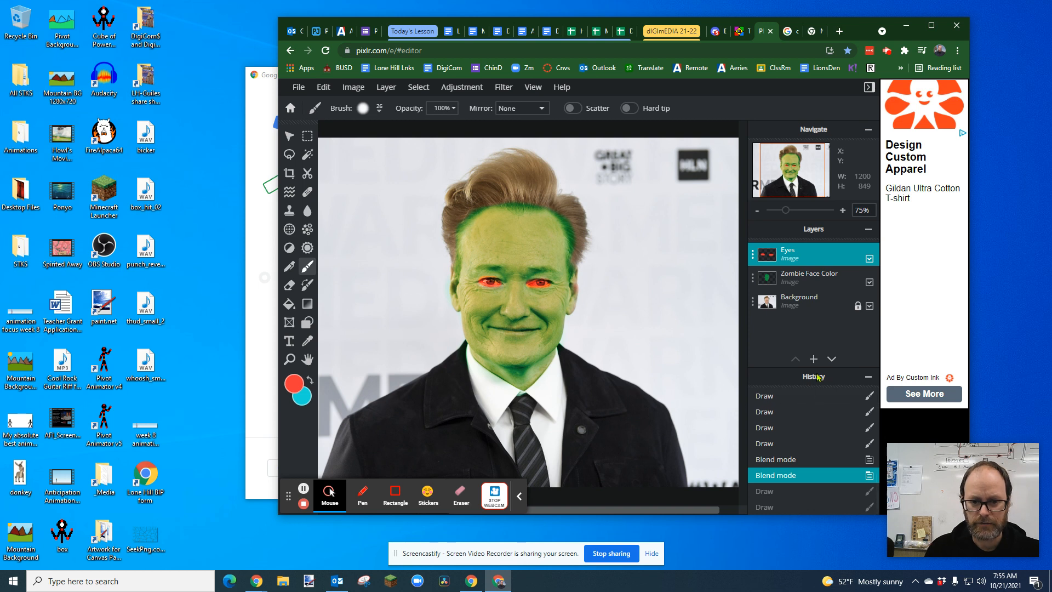
mouse_move(813, 359)
left_click(856, 348)
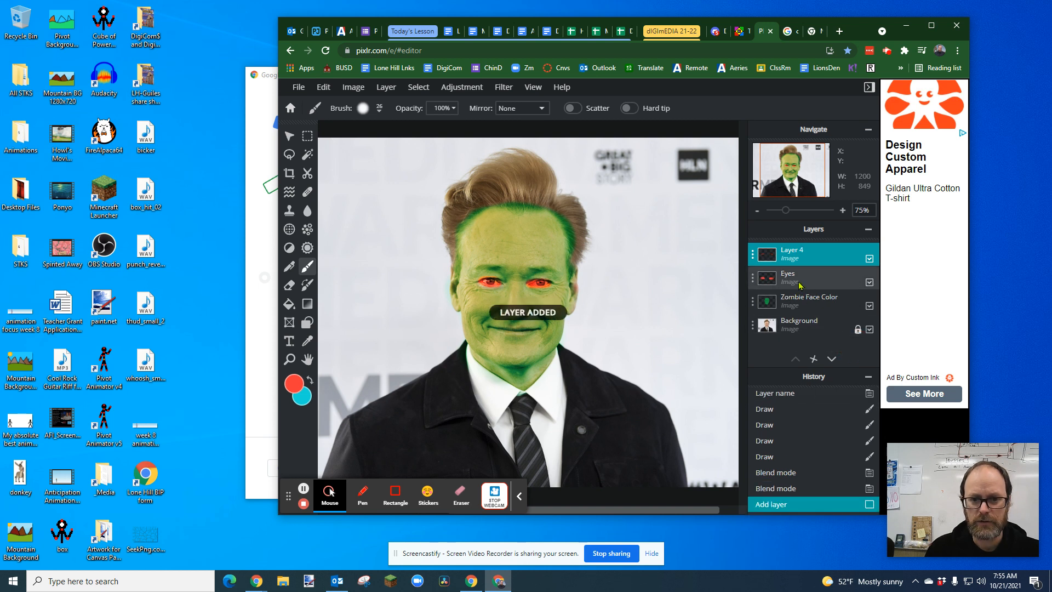
Try reordering the Eyes and Zombie Face Color layers and restore their original order.
mouse_move(792, 274)
left_mouse_down()
mouse_move(795, 299)
mouse_move(803, 293)
mouse_move(792, 279)
left_mouse_up()
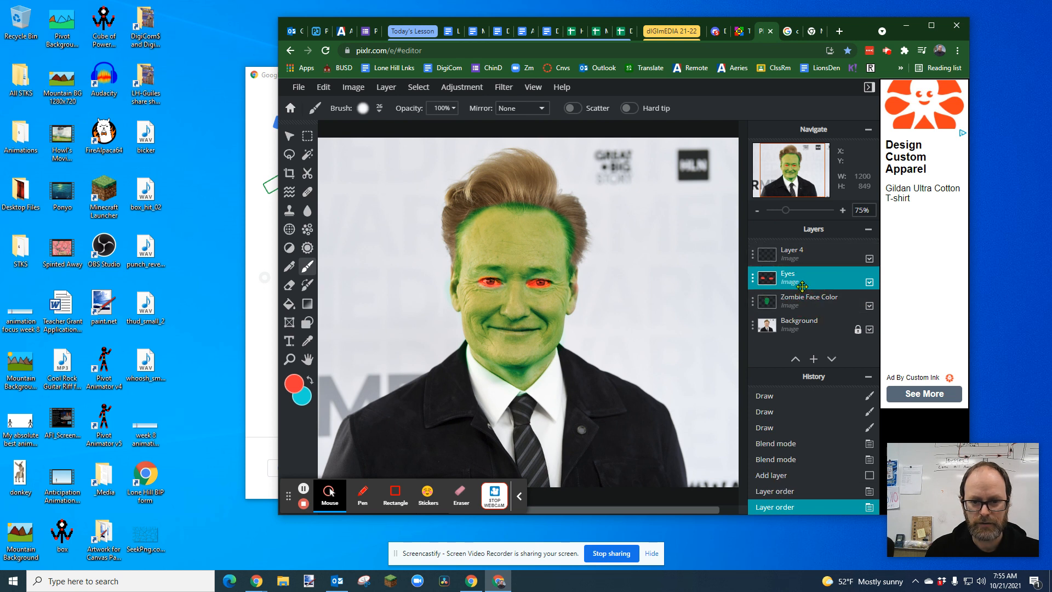
left_click(801, 307)
left_click_drag(802, 308, 812, 280)
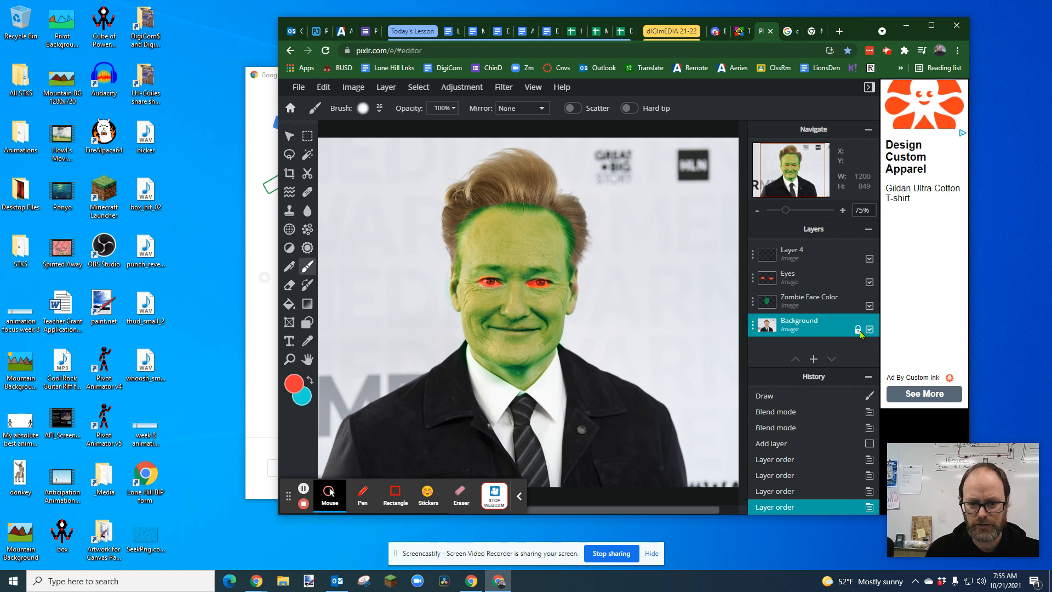
Unlock the Background layer, try out its stacking order, and select the empty Layer 4.
left_click(753, 329)
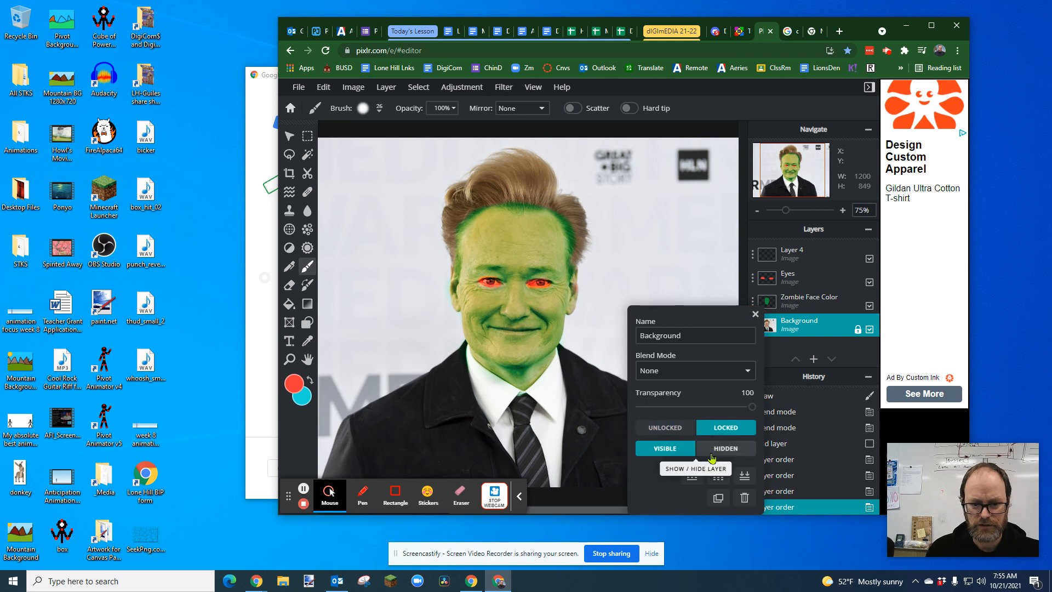
left_click(673, 428)
mouse_move(810, 329)
left_mouse_down()
mouse_move(810, 256)
mouse_move(812, 331)
left_mouse_up()
left_click(797, 255)
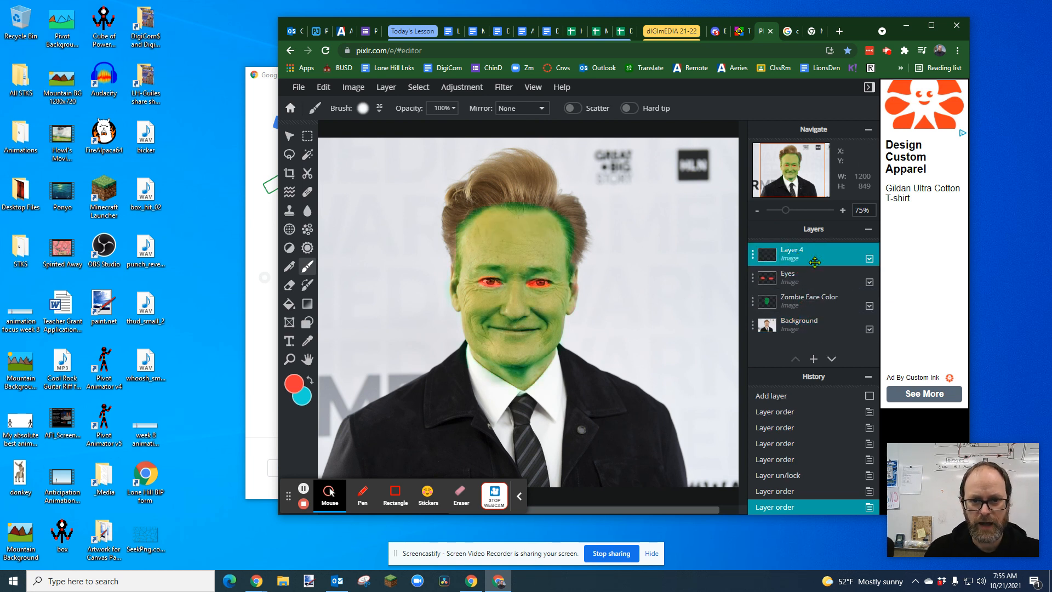
Copy the PngFind crack texture from Google Images again and paste it over the portrait in Pixlr.
left_click(793, 33)
right_click(833, 216)
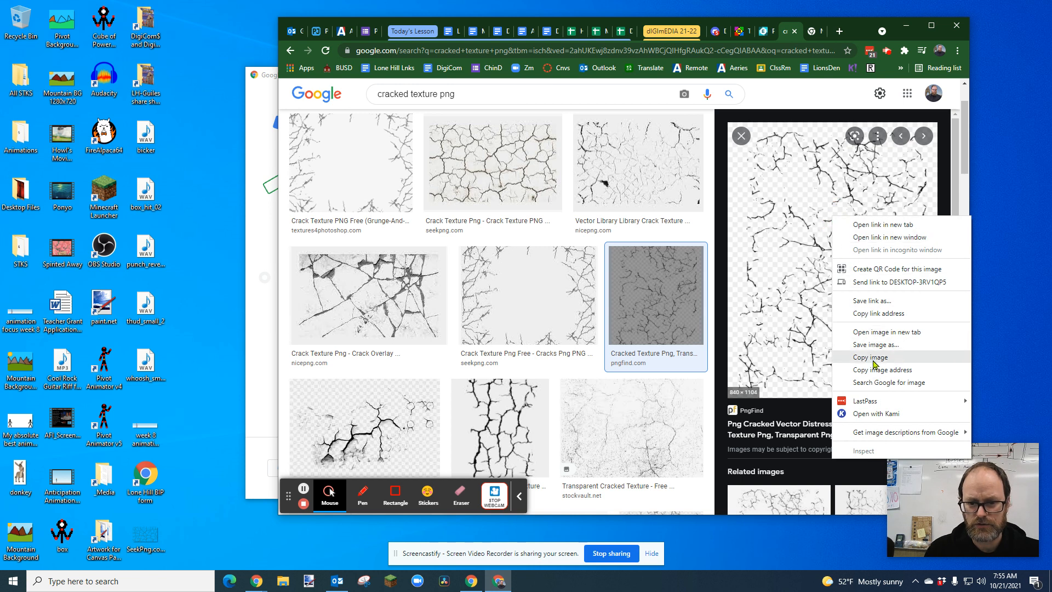
left_click(871, 358)
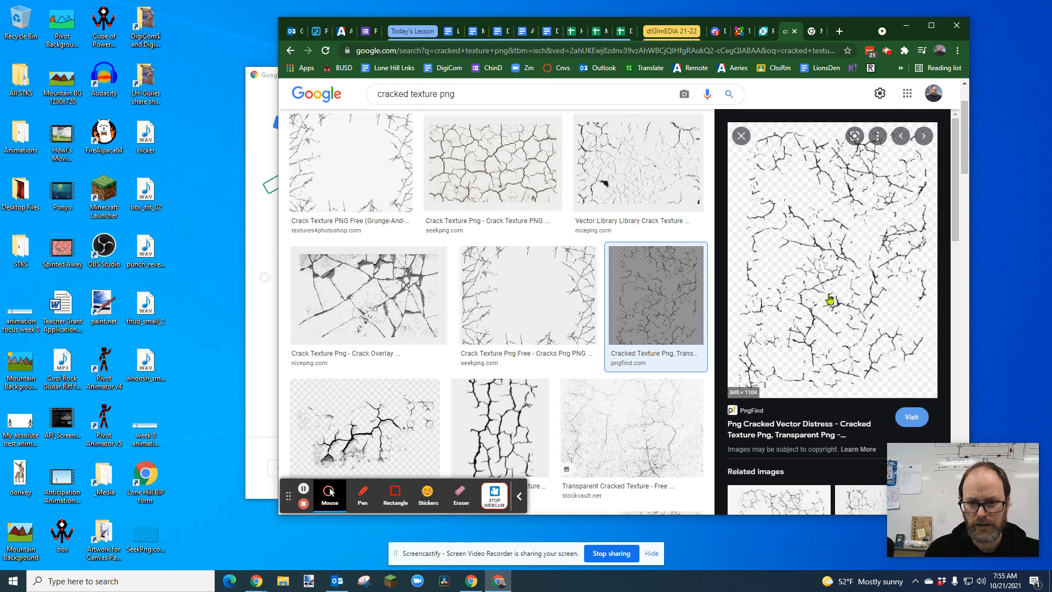
left_click(767, 31)
right_click(602, 271)
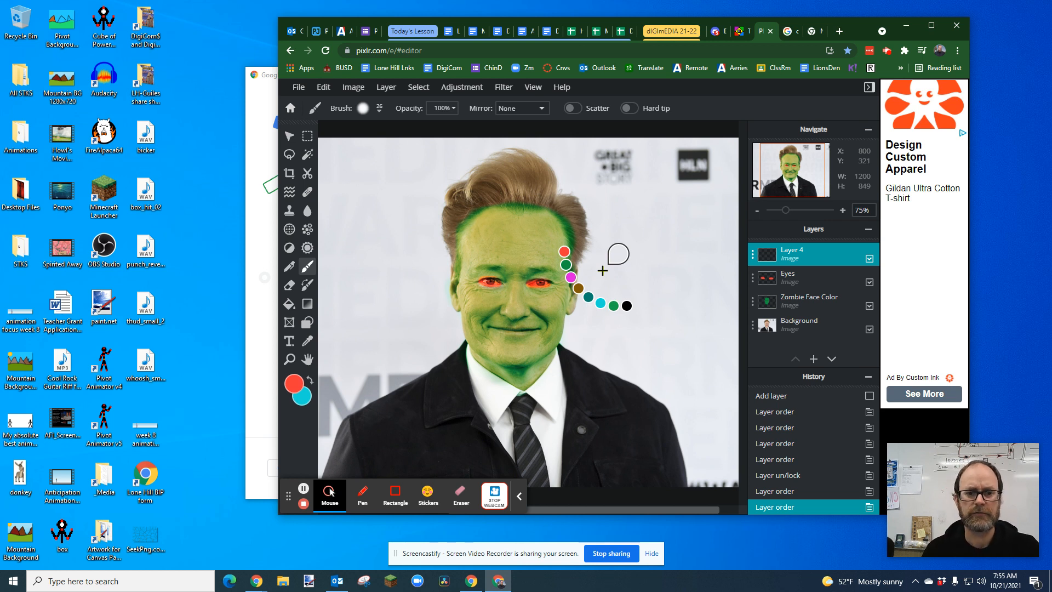
key("ctrl+v")
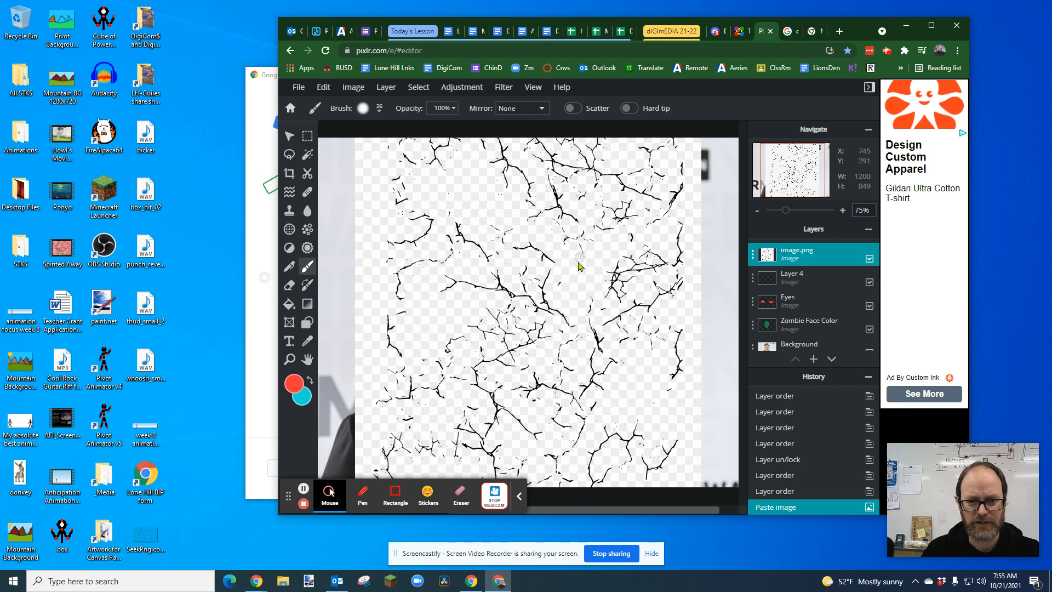
Set the pasted image.png layer's blend mode to Multiply and close its layer settings.
left_click(752, 256)
left_click(718, 302)
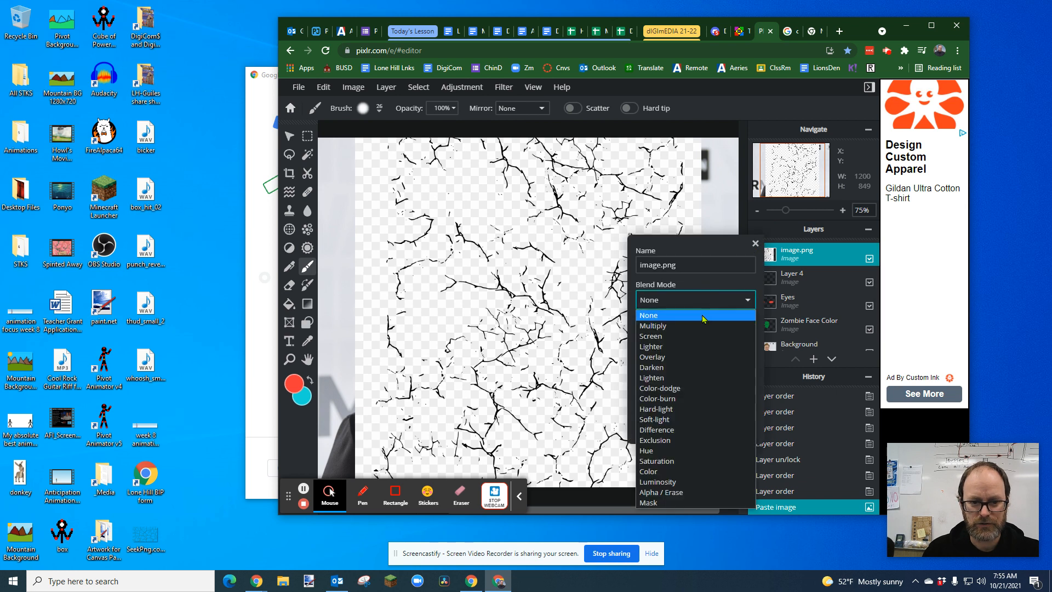
left_click(695, 326)
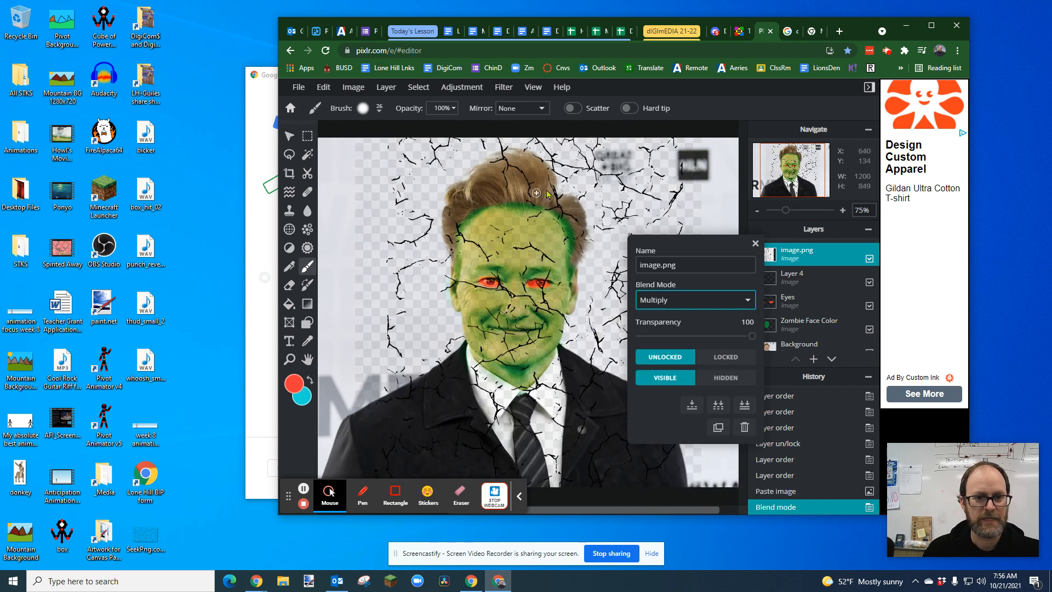
left_click(676, 249)
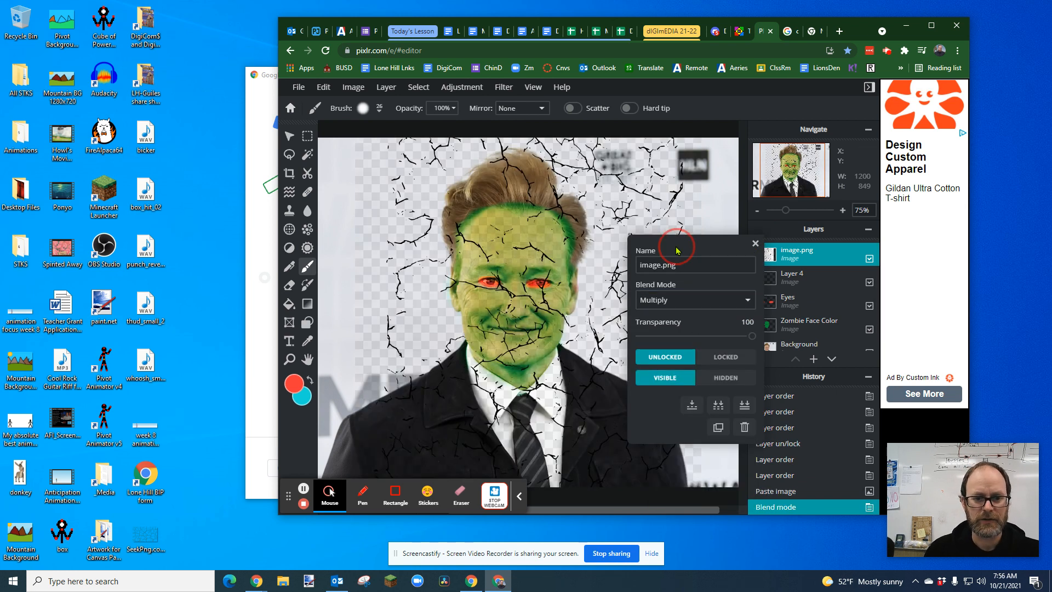
left_click(754, 244)
Set the eraser size to 100 px and erase the cracks around the head on the image.png layer.
left_click(290, 285)
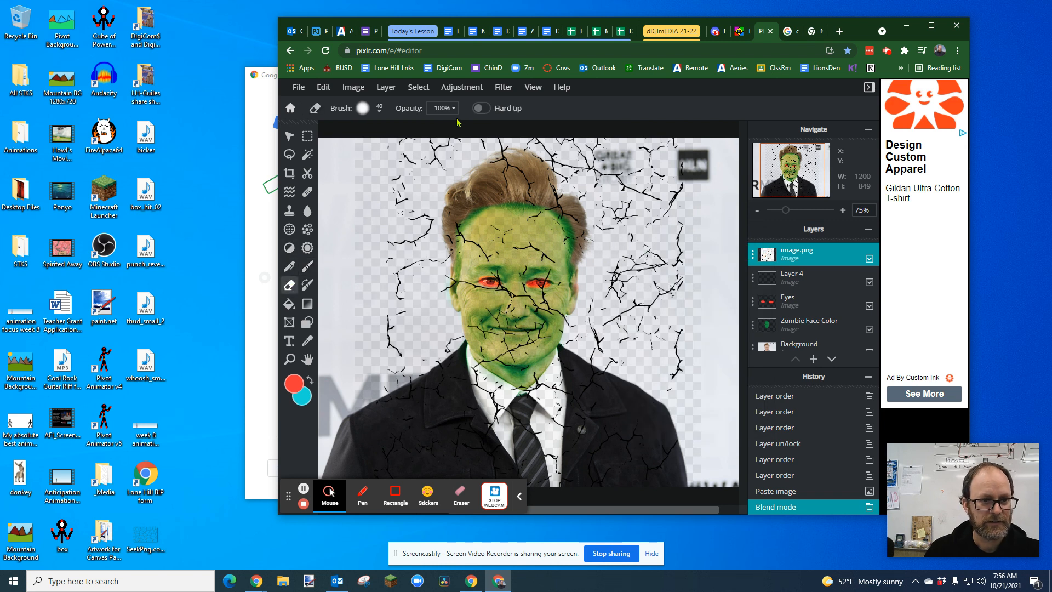
left_click(380, 111)
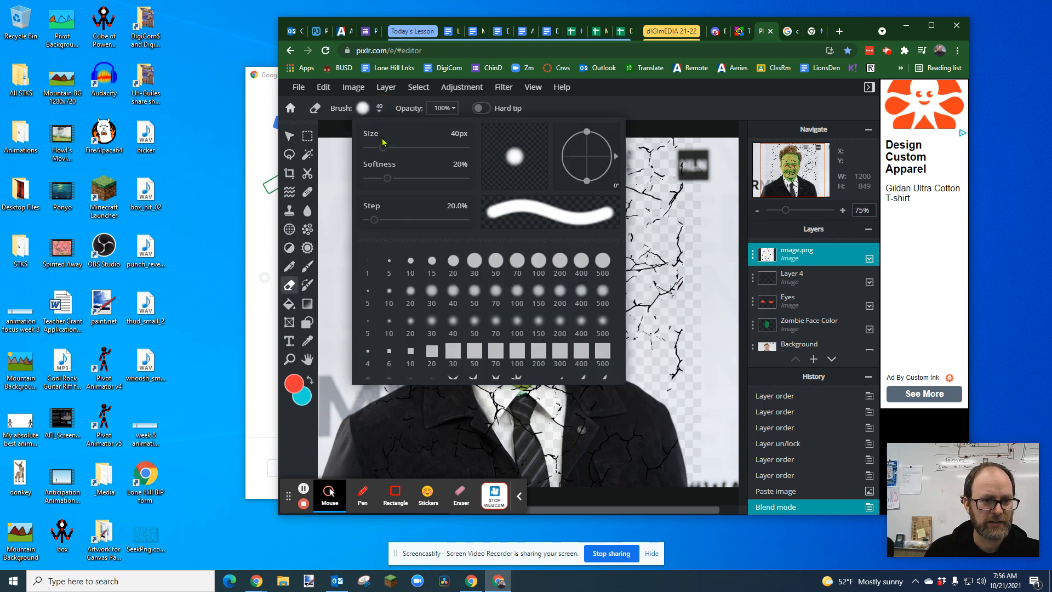
left_click_drag(383, 149, 407, 148)
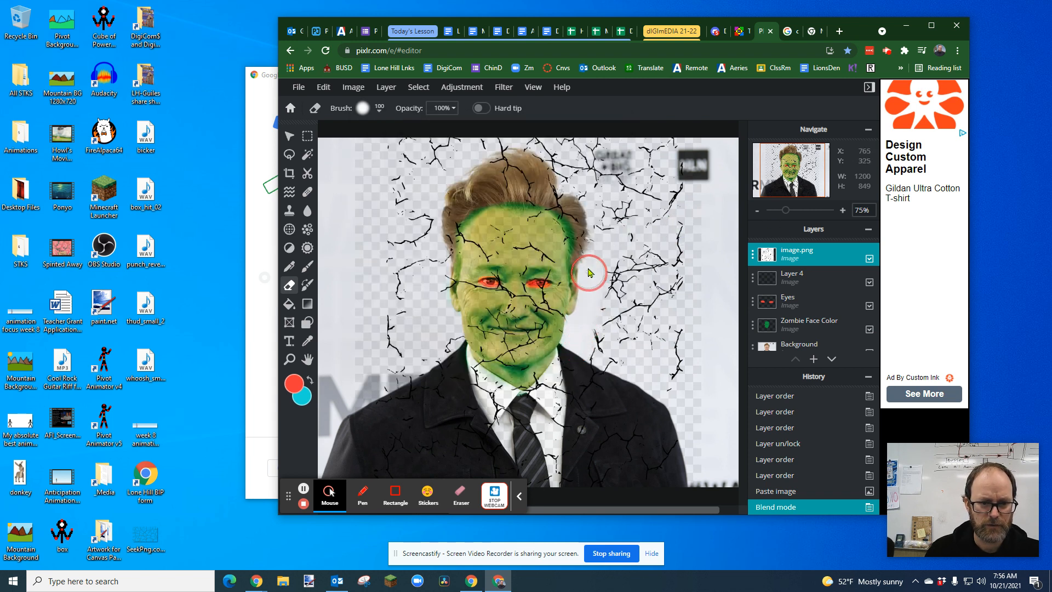
mouse_move(560, 198)
left_mouse_down()
mouse_move(526, 185)
mouse_move(454, 190)
mouse_move(561, 169)
mouse_move(494, 161)
mouse_move(485, 149)
mouse_move(376, 155)
mouse_move(401, 166)
mouse_move(414, 157)
mouse_move(341, 169)
mouse_move(413, 182)
mouse_move(443, 213)
mouse_move(439, 254)
mouse_move(451, 207)
mouse_move(415, 265)
mouse_move(415, 206)
mouse_move(379, 308)
mouse_move(384, 226)
mouse_move(383, 305)
mouse_move(396, 268)
mouse_move(361, 179)
mouse_move(355, 283)
mouse_move(416, 277)
mouse_move(439, 261)
mouse_move(449, 355)
mouse_move(400, 372)
mouse_move(393, 291)
mouse_move(396, 319)
mouse_move(503, 402)
mouse_move(550, 399)
mouse_move(564, 372)
mouse_move(617, 343)
mouse_move(692, 345)
mouse_move(613, 352)
mouse_move(604, 197)
mouse_move(538, 164)
mouse_move(556, 143)
mouse_move(423, 174)
mouse_move(615, 159)
mouse_move(667, 324)
mouse_move(628, 244)
left_mouse_up()
left_click_drag(660, 311, 645, 289)
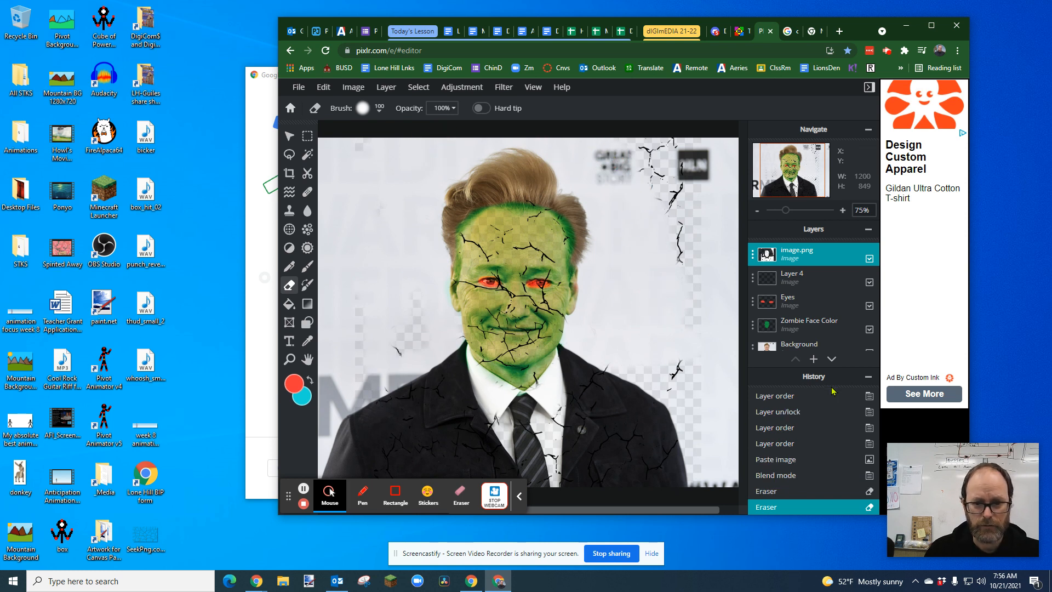
Set the image.png layer's transparency to 54 and move it below Layer 4.
left_click(756, 258)
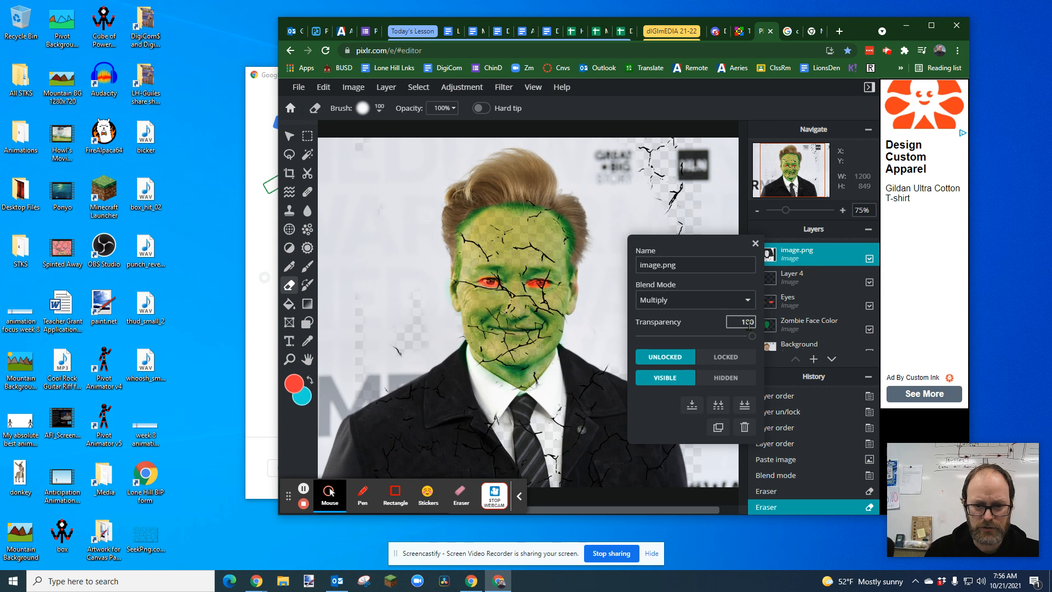
left_click_drag(751, 340, 702, 342)
left_click_drag(821, 253, 818, 284)
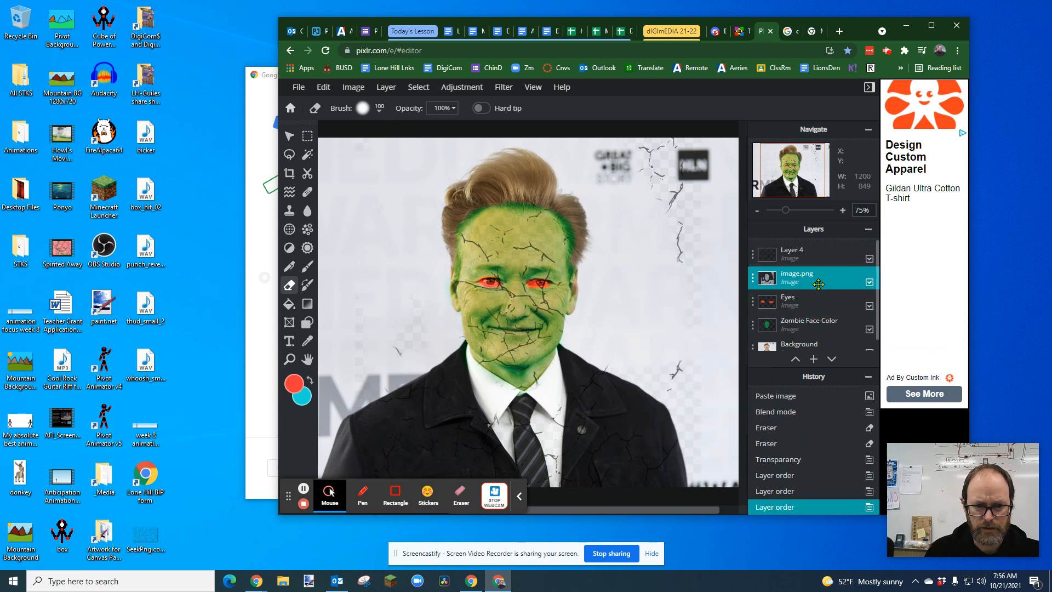
Try the Screen, Overlay, Color-burn and Luminosity blend modes on the image.png layer.
left_click(754, 283)
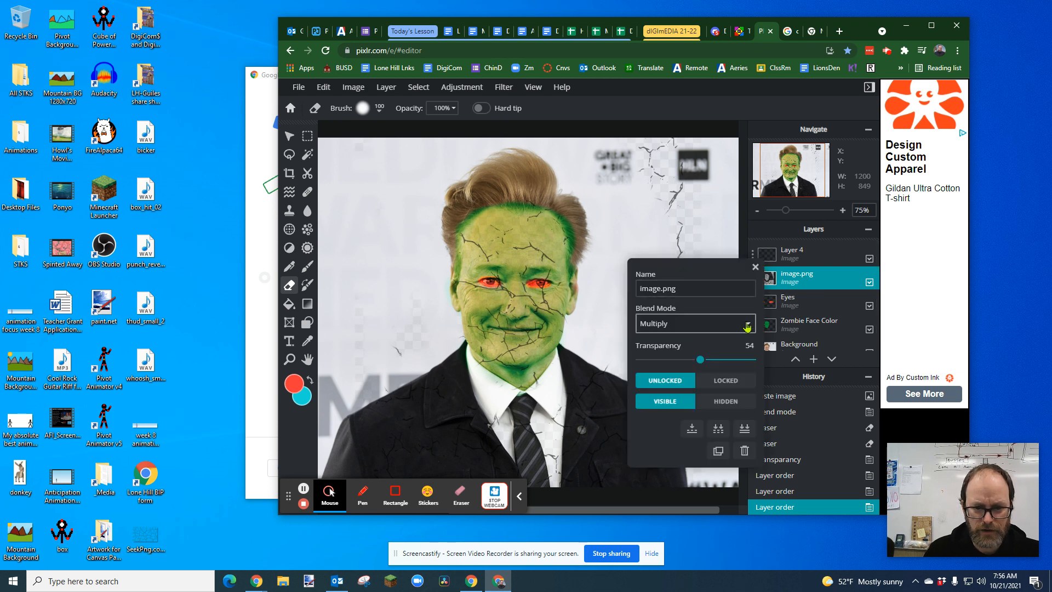
left_click(711, 323)
left_click(712, 360)
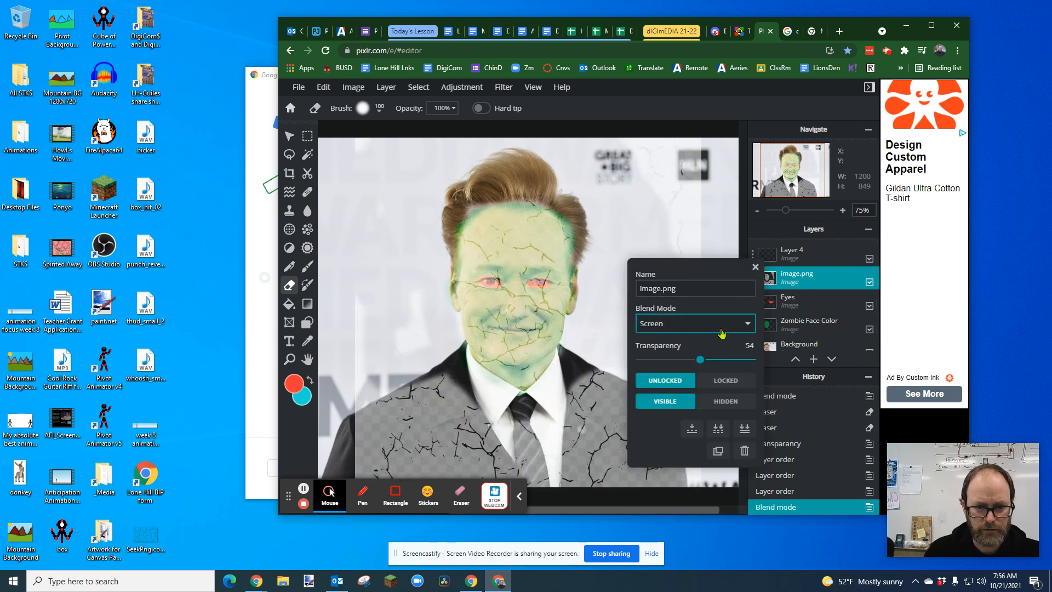
left_click(751, 327)
left_click(707, 382)
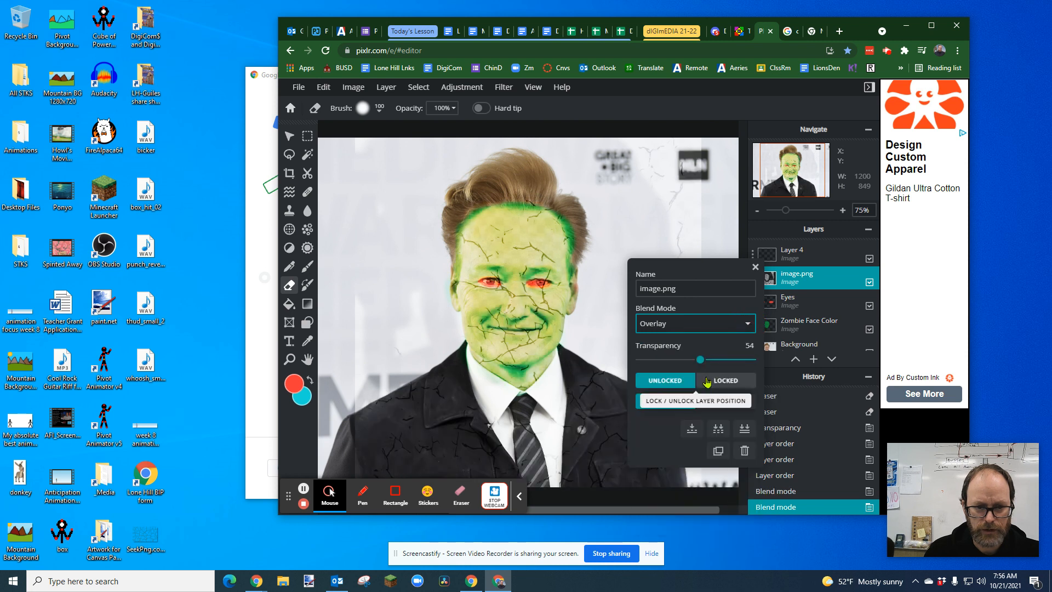
left_click(754, 327)
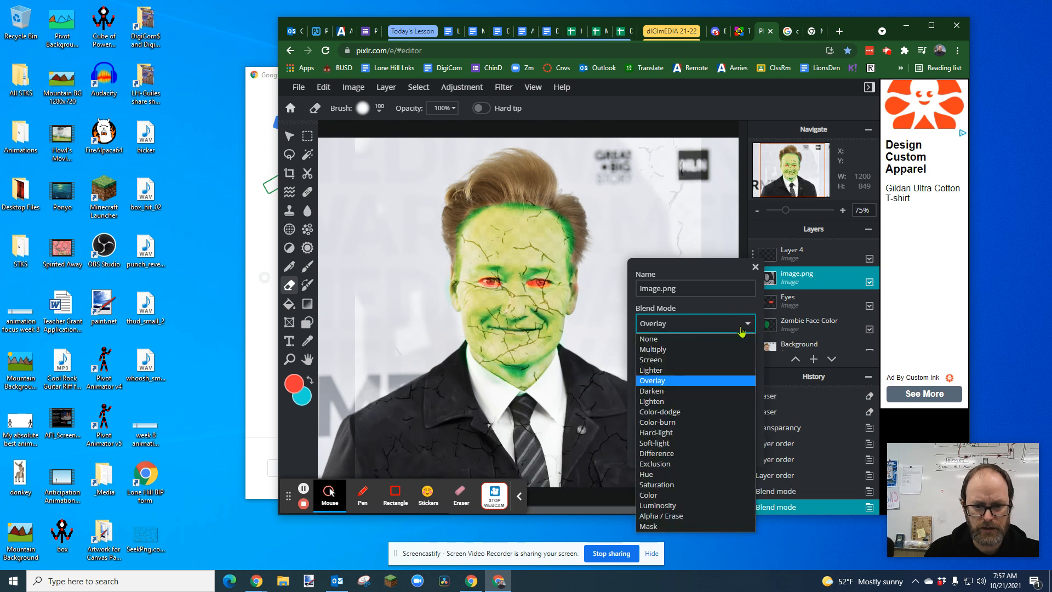
left_click(712, 396)
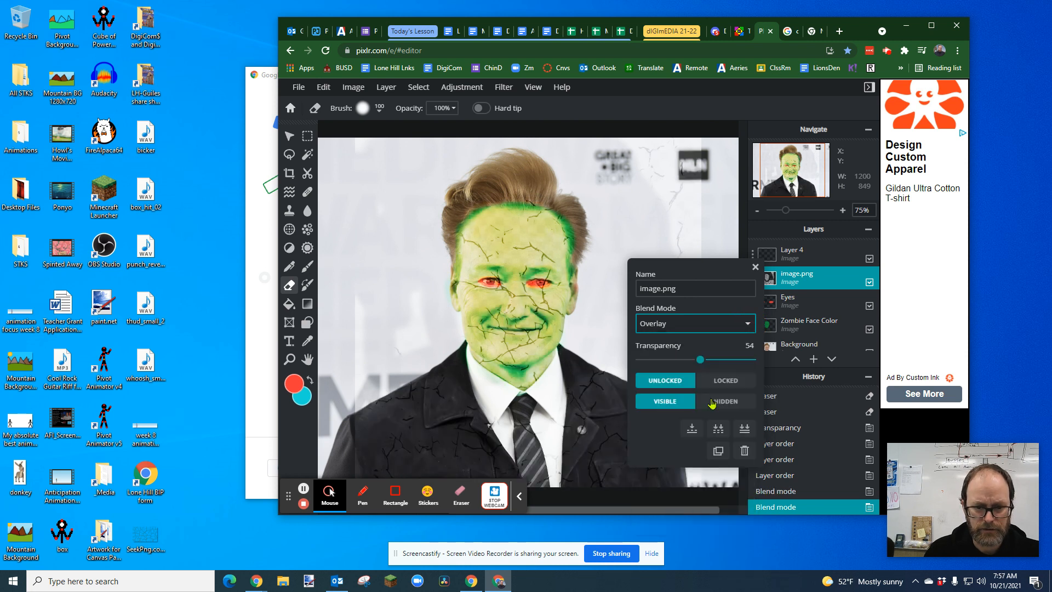
left_click(750, 331)
left_click(707, 423)
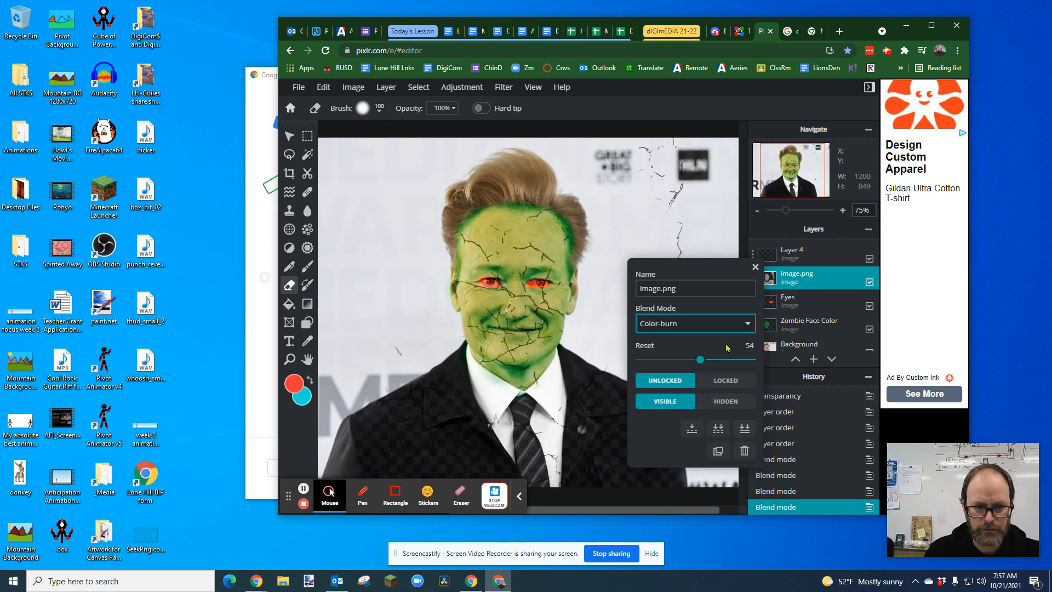
left_click(744, 329)
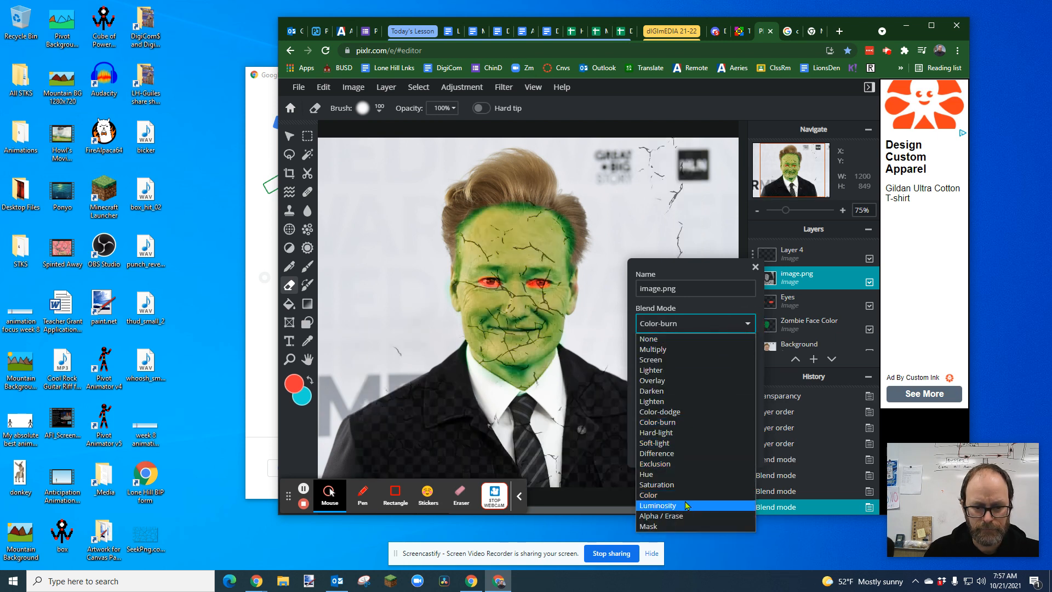
left_click(707, 499)
Set the image.png layer's blend mode to Multiply and close its layer settings.
left_click(746, 329)
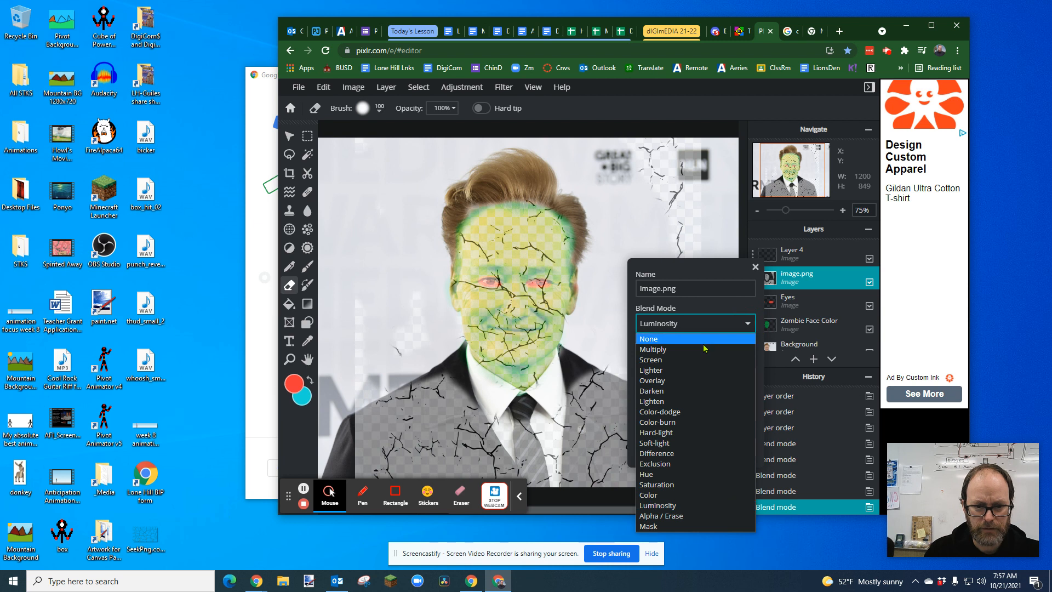
left_click(676, 343)
left_click(755, 267)
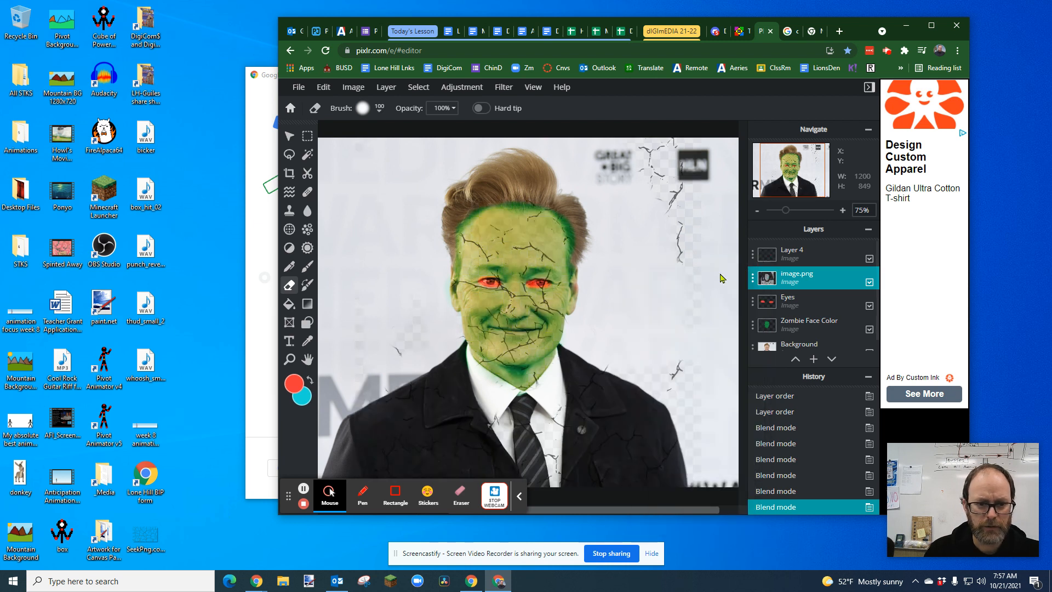
Erase the cracks over the coat's shoulder and, with a smaller brush size, over both eyes on the image.png layer.
mouse_move(674, 402)
left_mouse_down()
mouse_move(601, 362)
mouse_move(576, 402)
mouse_move(494, 422)
mouse_move(611, 422)
left_mouse_up()
scroll(488, 280, "up", 5)
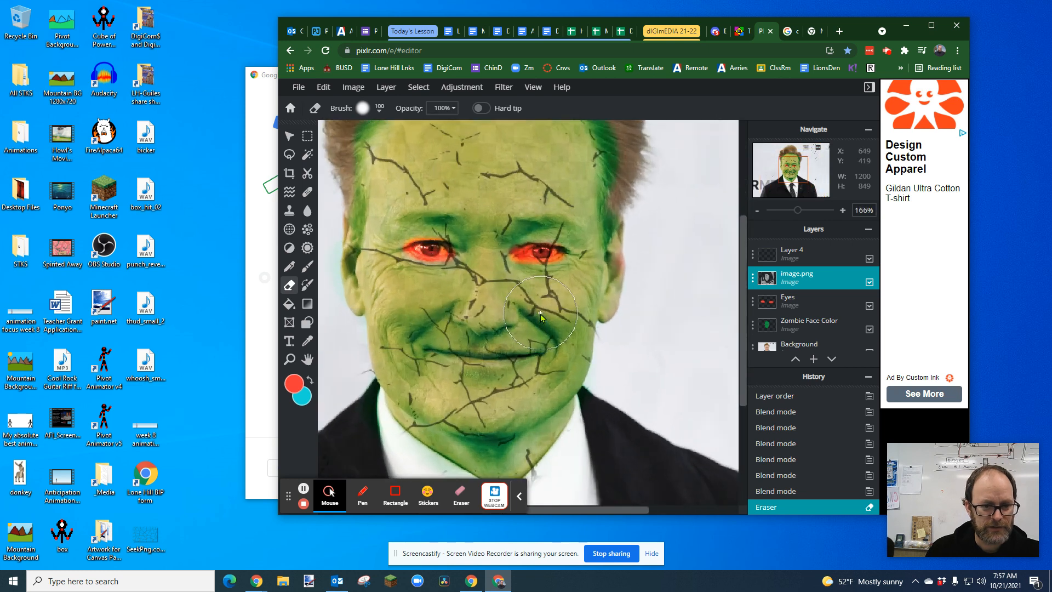
scroll(494, 294, "down", 2)
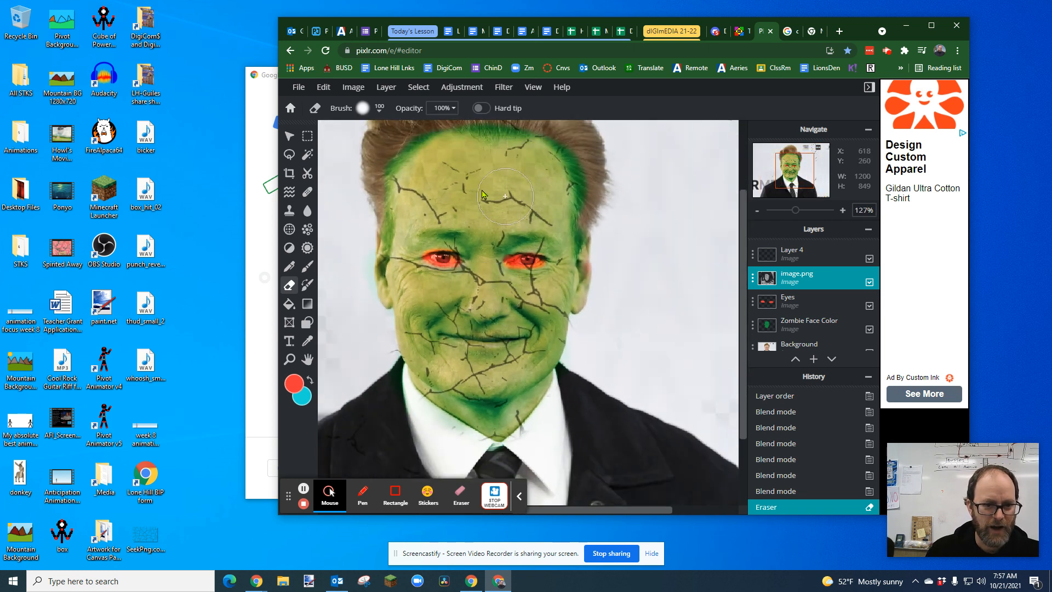
left_click(379, 112)
left_click_drag(406, 147, 381, 148)
left_click(673, 203)
mouse_move(449, 256)
left_mouse_down()
mouse_move(432, 258)
mouse_move(472, 258)
mouse_move(460, 258)
left_mouse_up()
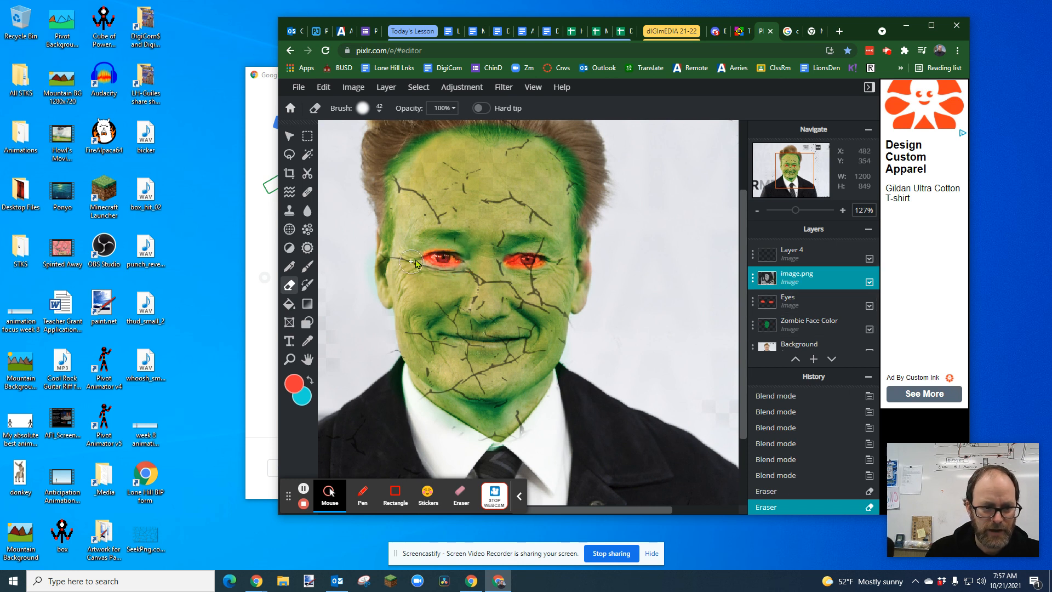
left_click_drag(444, 247, 445, 248)
left_click_drag(534, 262, 509, 272)
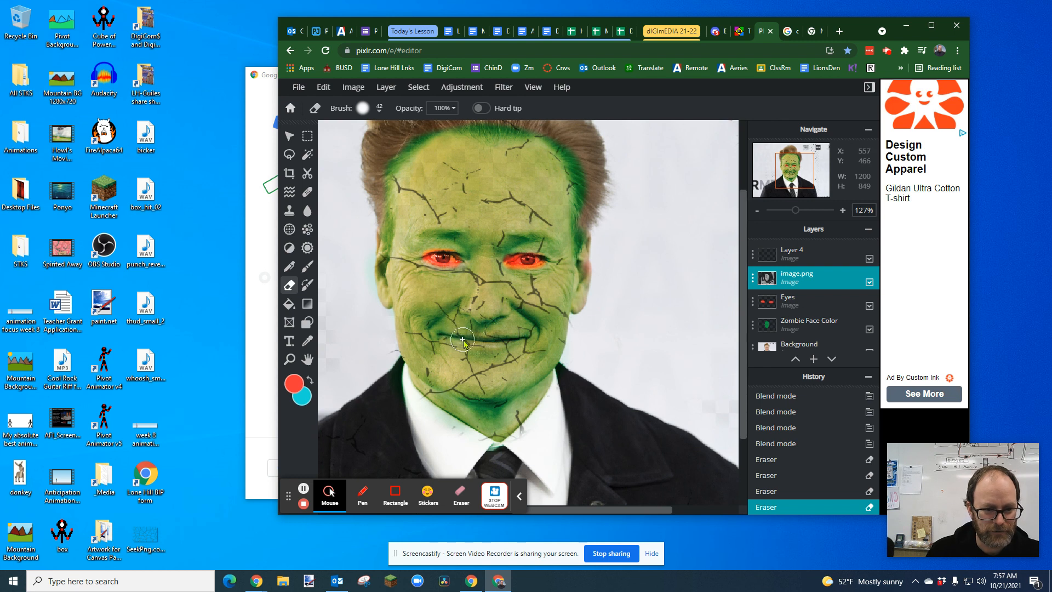
Try erasing the crack at the corner of the mouth, and undo that eraser stroke.
left_click_drag(464, 340, 464, 342)
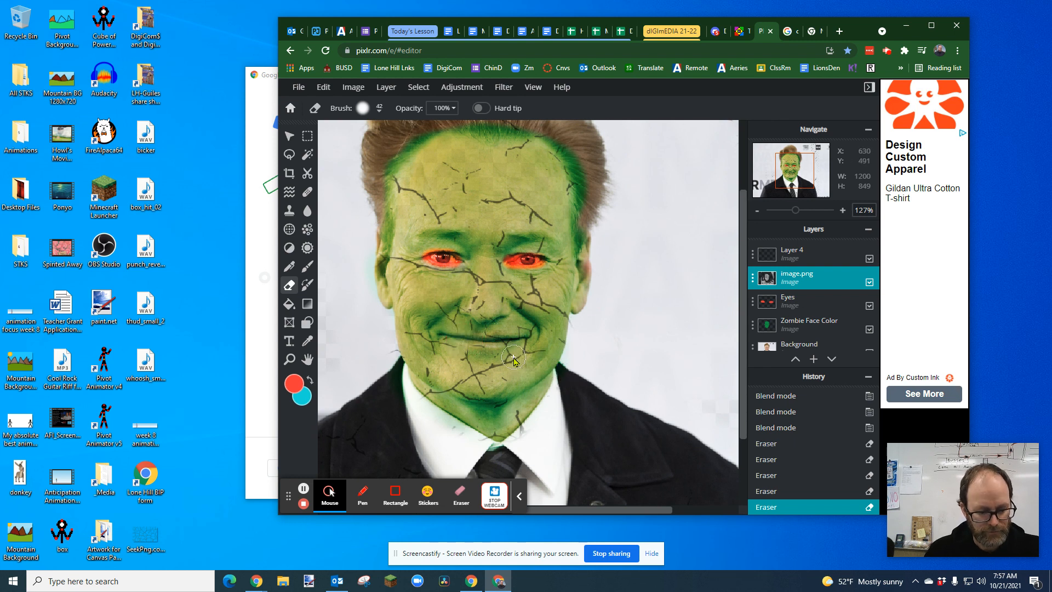
key("ctrl+z")
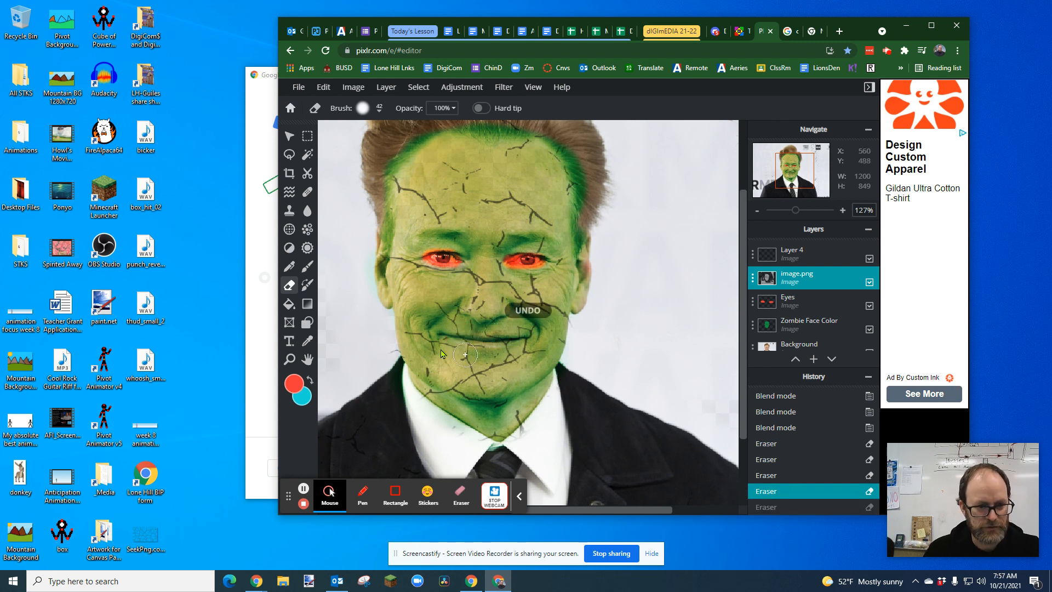
Set the eraser size to 20 px and erase the cracks crossing the lips on the image.png layer.
left_click(379, 112)
left_click_drag(385, 148, 375, 148)
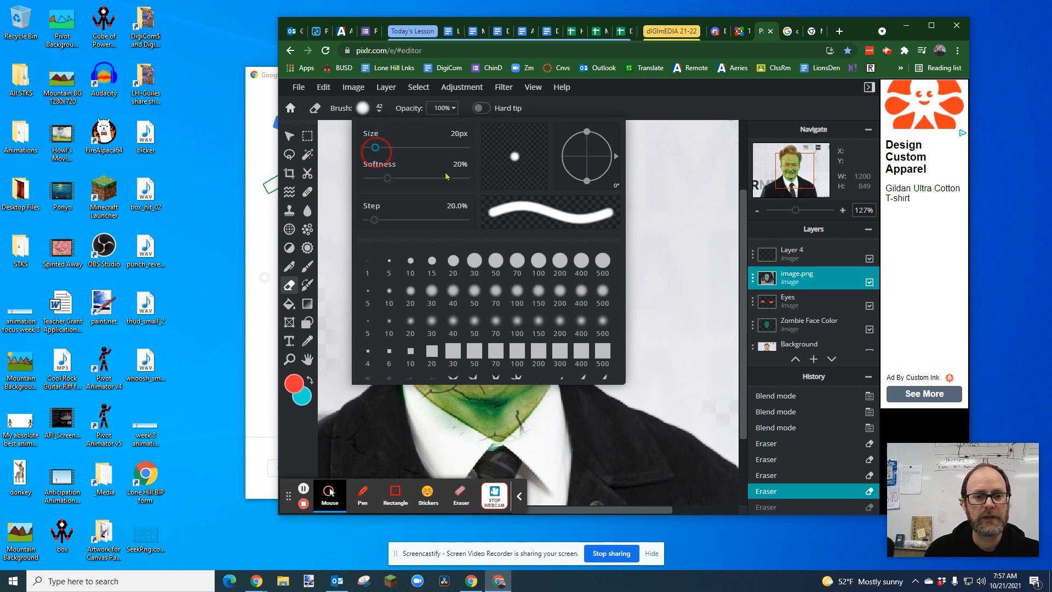
left_click(659, 239)
scroll(436, 345, "up", 4)
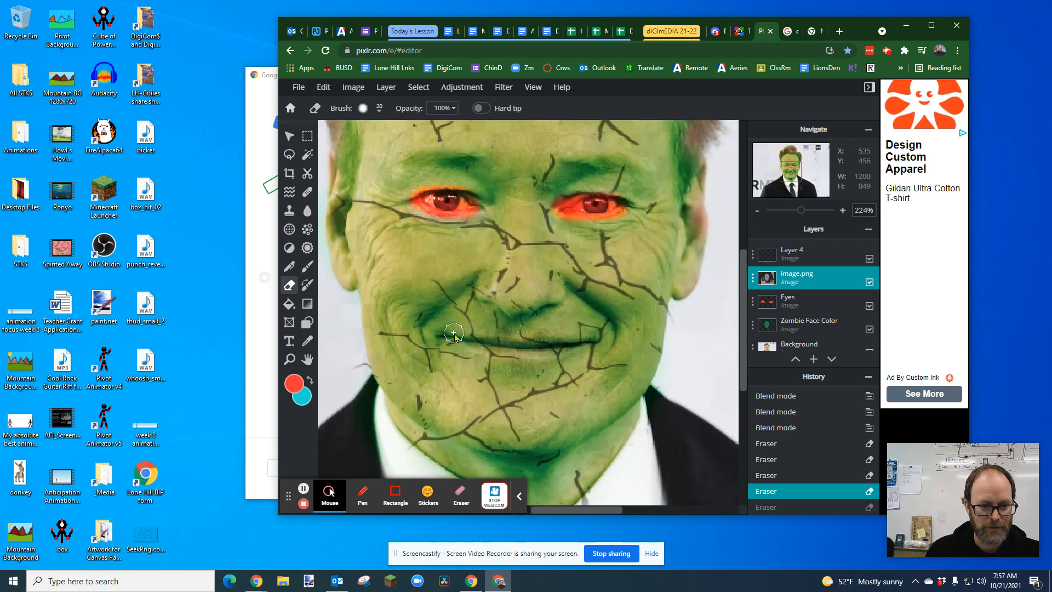
left_click(494, 349)
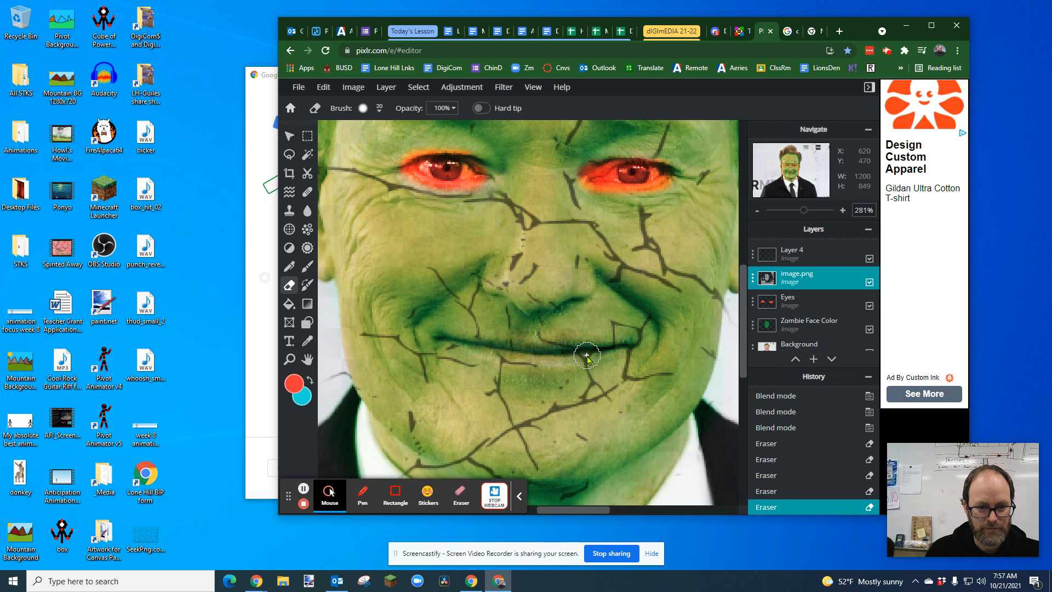
left_click_drag(570, 352, 607, 350)
left_click(613, 352)
Erase the stray cracks along the neckline and shirt collar on the image.png layer.
scroll(568, 376, "down", 5)
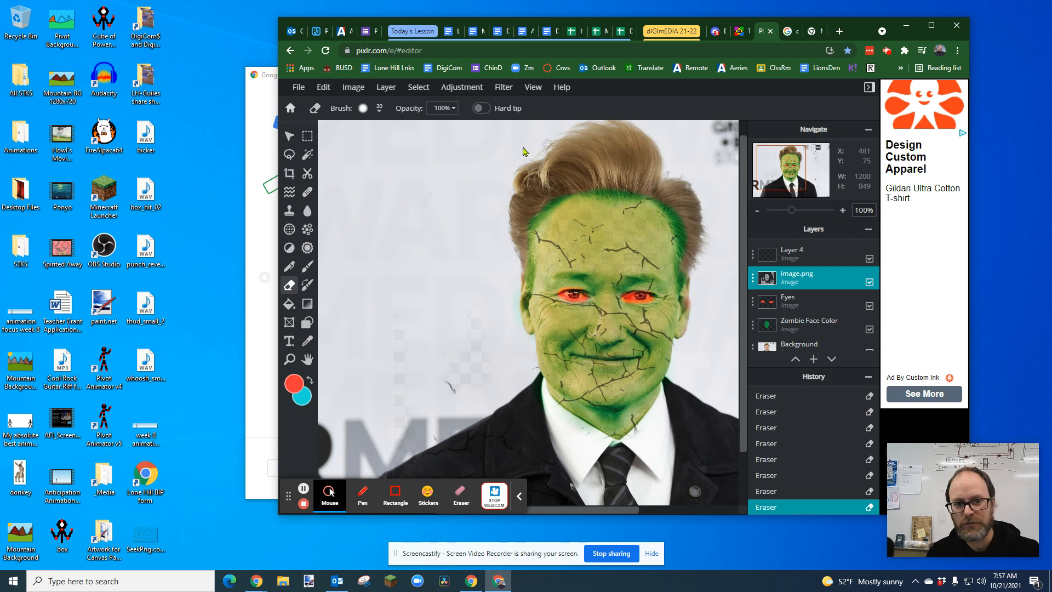
scroll(665, 364, "down", 2)
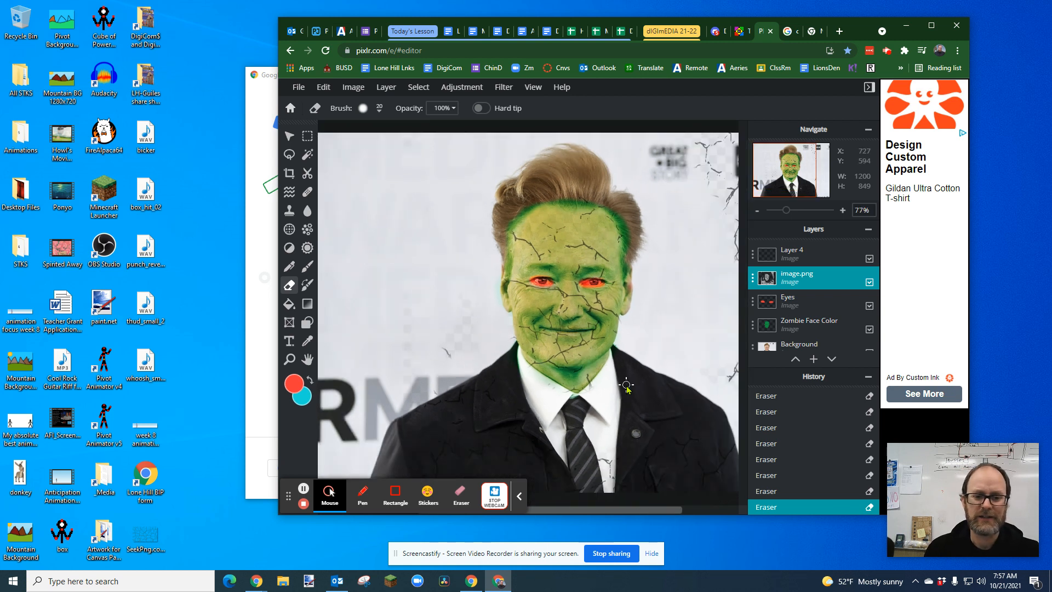
scroll(627, 389, "up", 1)
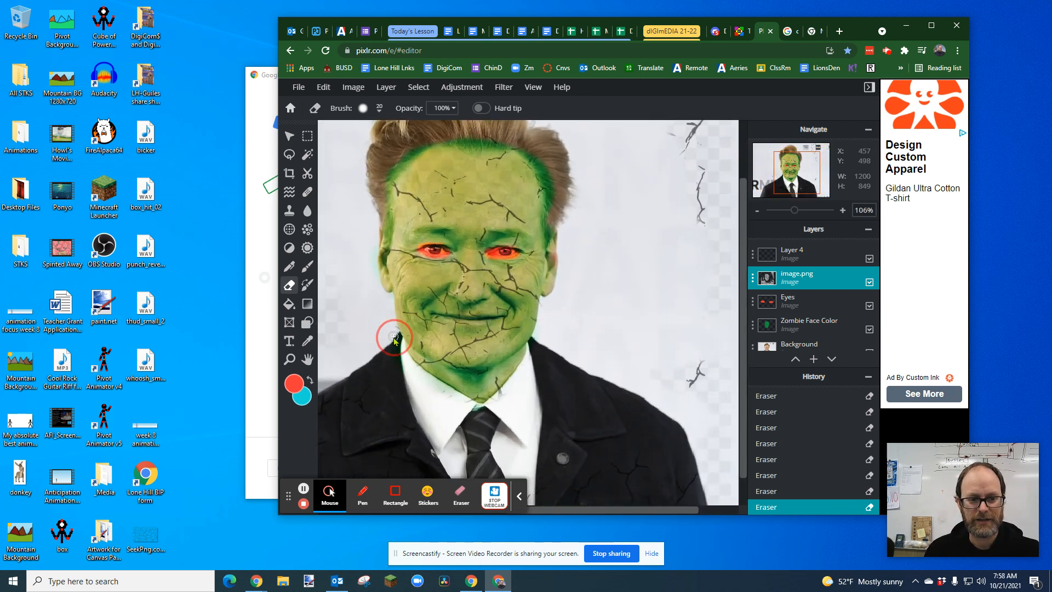
mouse_move(527, 394)
left_mouse_down()
mouse_move(506, 388)
mouse_move(481, 411)
mouse_move(461, 402)
left_mouse_up()
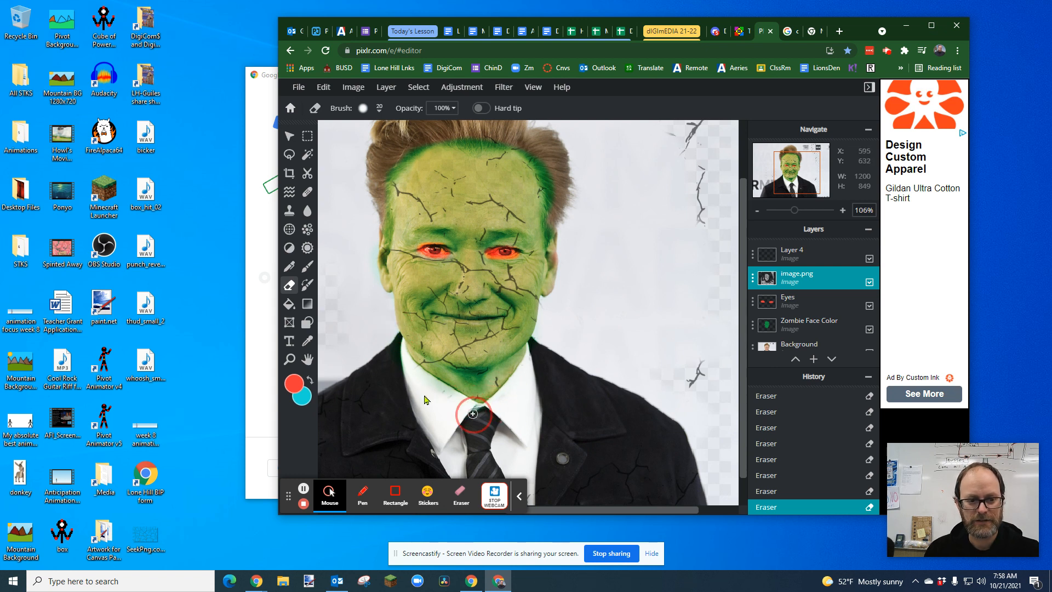
left_click_drag(418, 372, 422, 380)
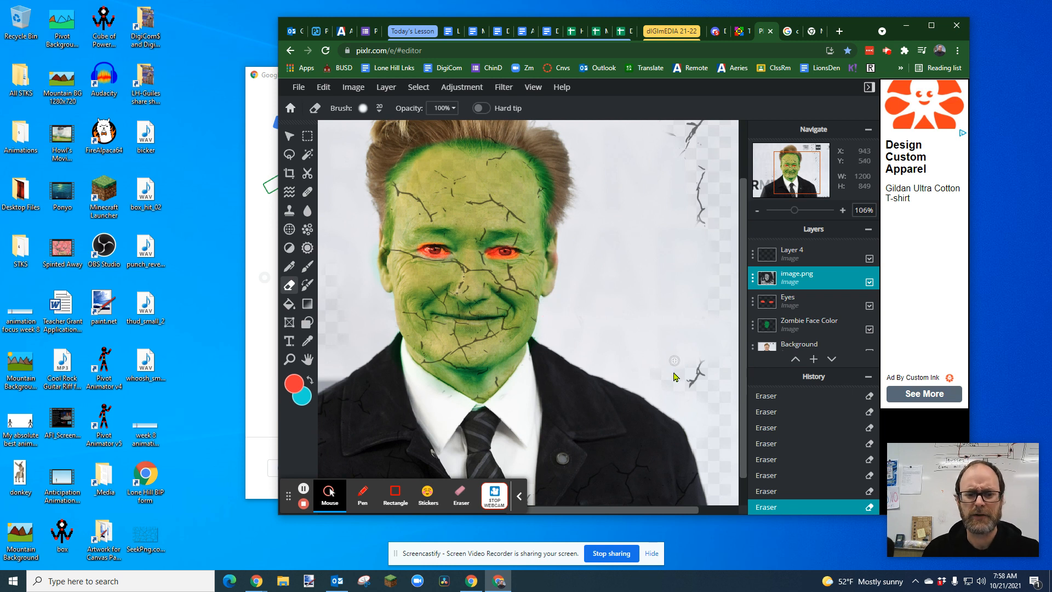
left_click(518, 497)
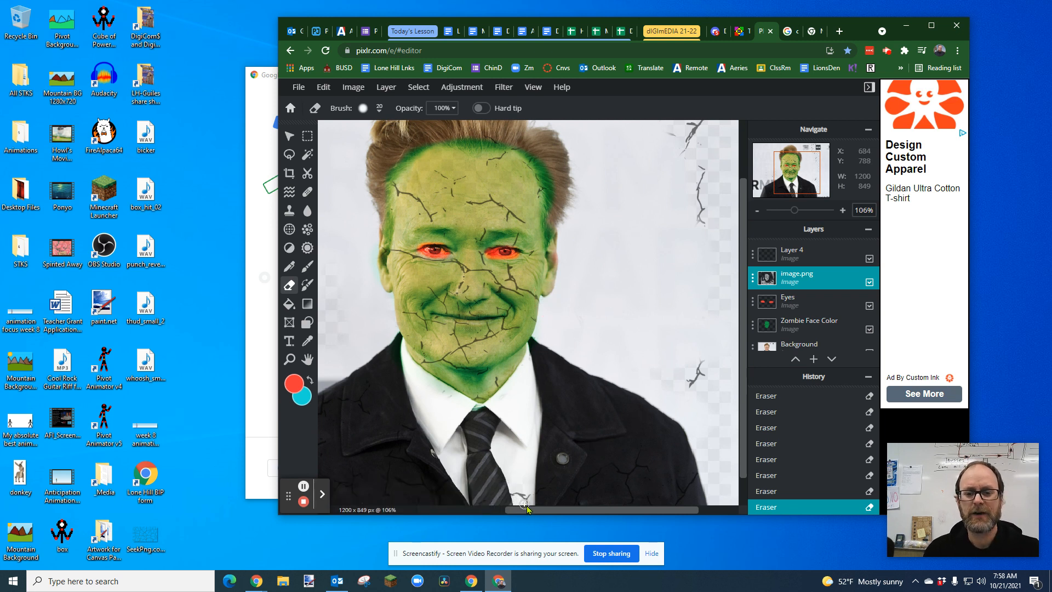